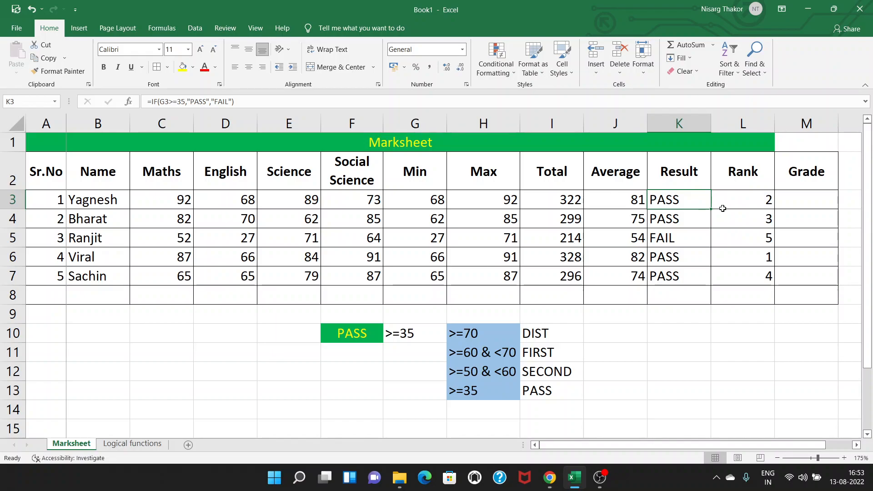
# Step: Examine the Result formula in the marksheet, the empty Grade column and the grade criteria in H10:I13
pyautogui.click(681, 218)
pyautogui.click(679, 199)
pyautogui.click(252, 212)
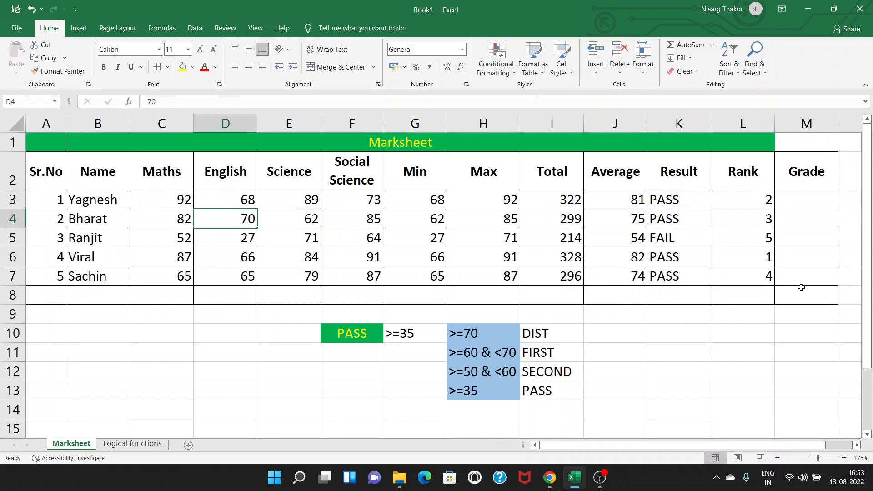
pyautogui.click(812, 194)
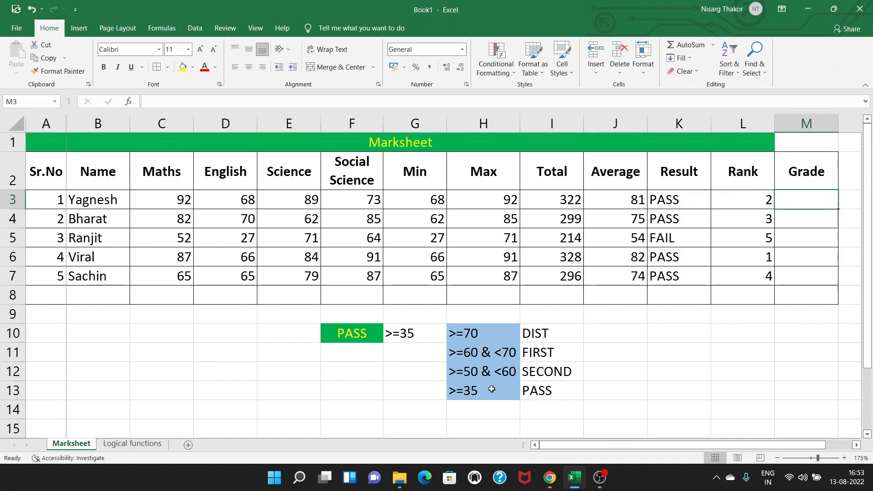
pyautogui.moveTo(478, 333); pyautogui.dragTo(537, 391)
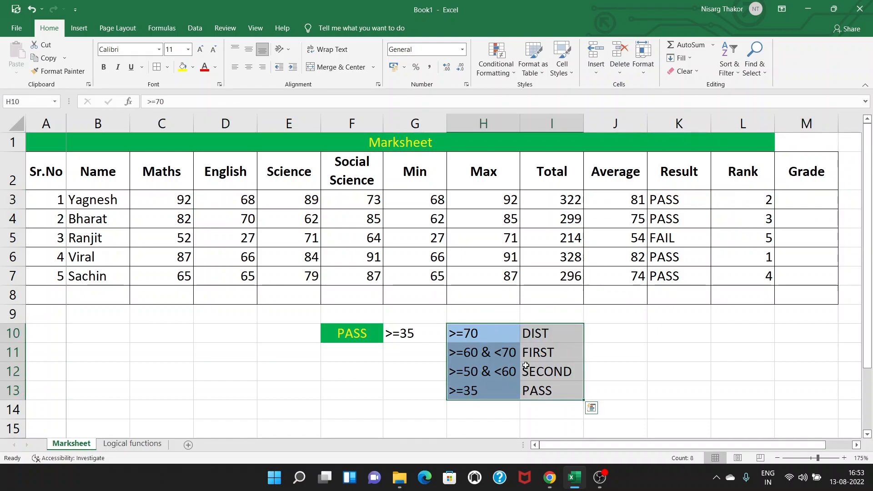
pyautogui.click(501, 333)
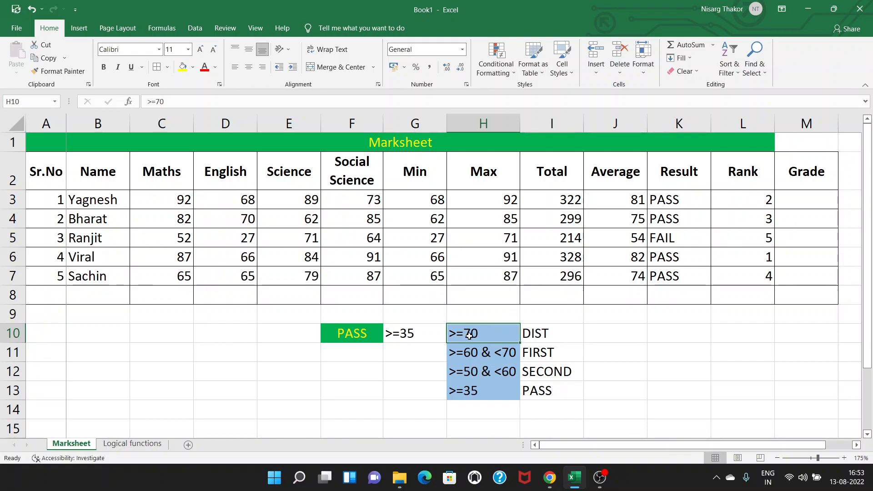
pyautogui.press('Return')
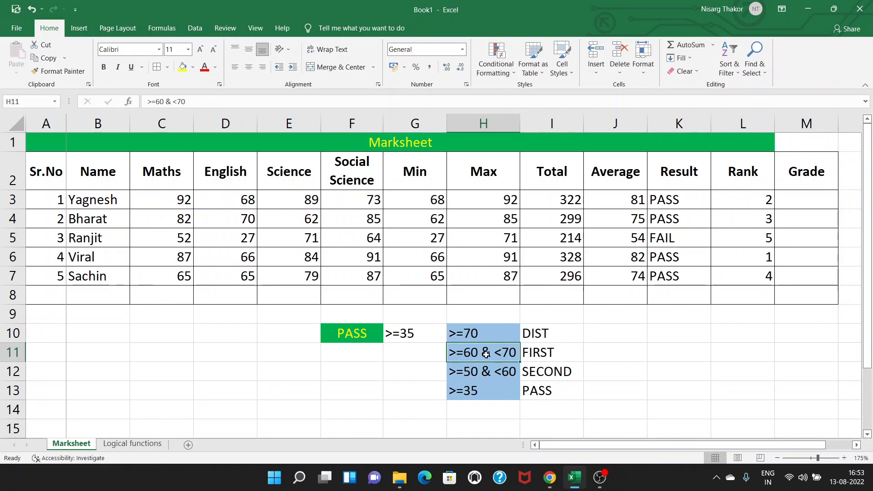
pyautogui.press('Return')
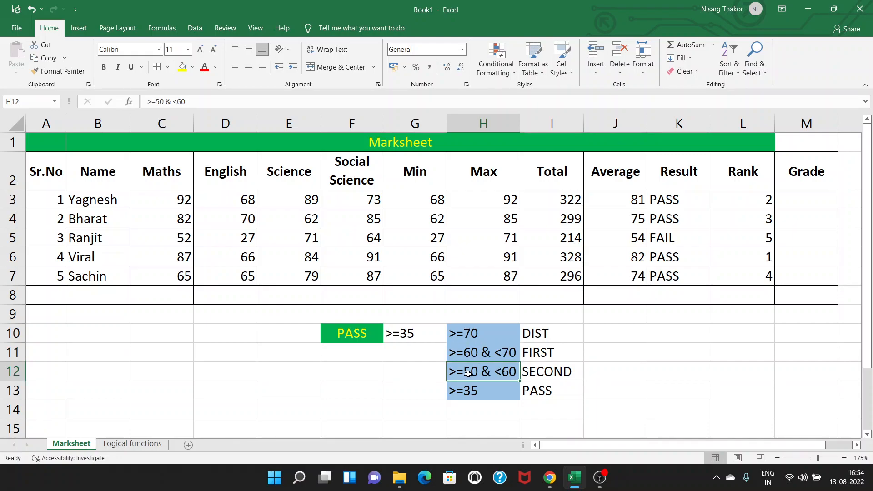
pyautogui.press('Right')
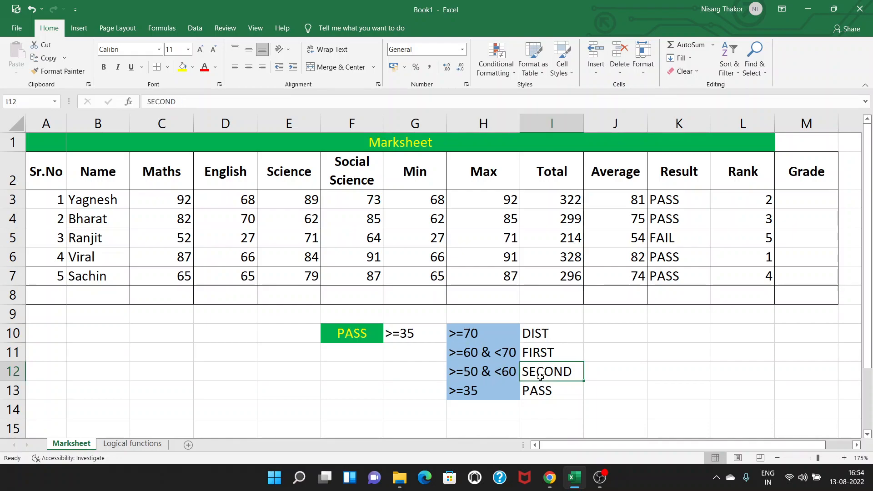
pyautogui.click(465, 394)
pyautogui.click(543, 396)
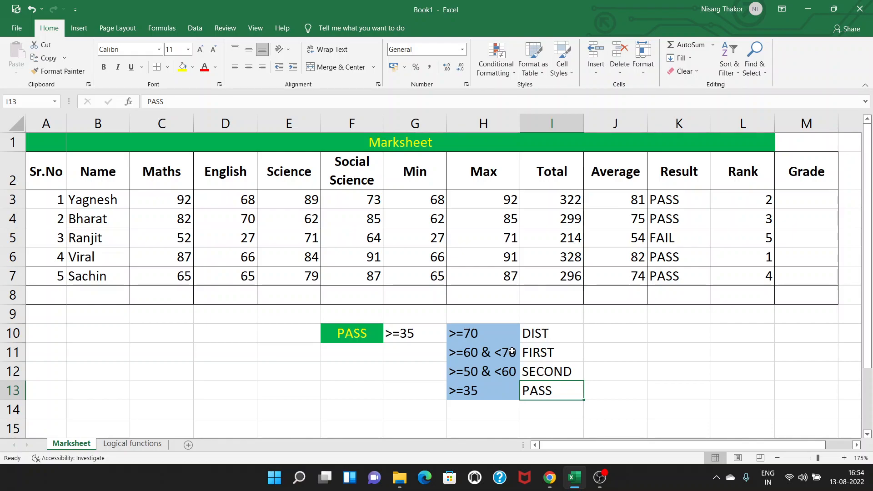
# Step: Look over the OR, AND and NOT tables on the Logical functions sheet, and return to the Result formula in K3 of Marksheet
pyautogui.click(136, 444)
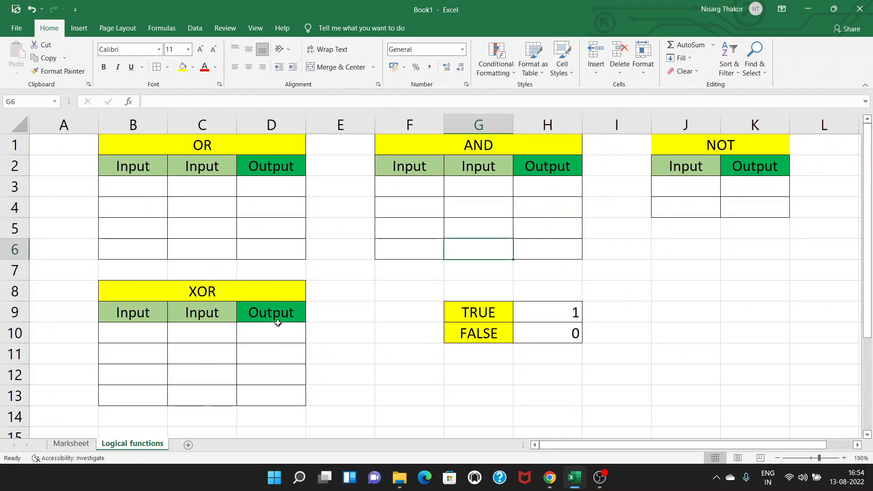
pyautogui.click(251, 149)
pyautogui.click(442, 151)
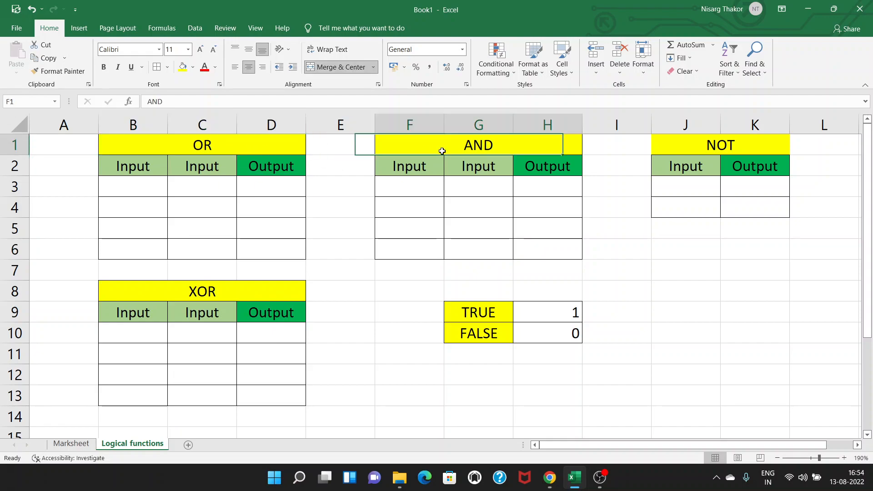
pyautogui.click(690, 146)
pyautogui.click(205, 191)
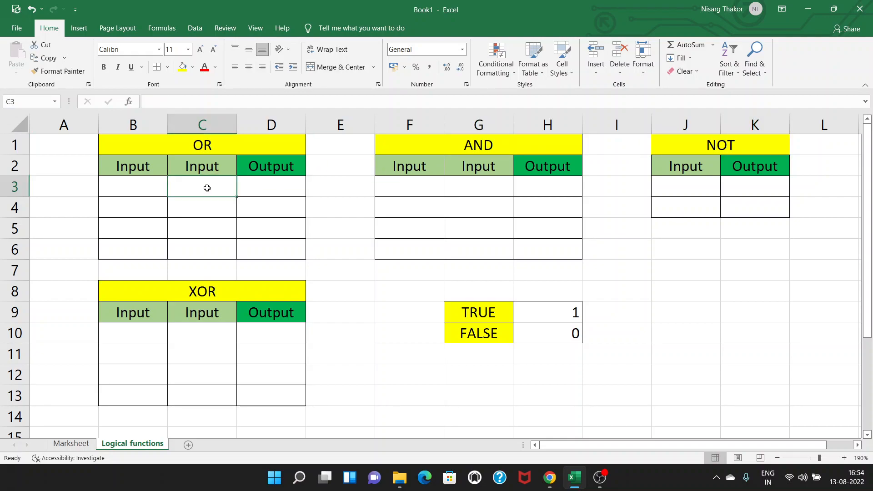
pyautogui.click(144, 190)
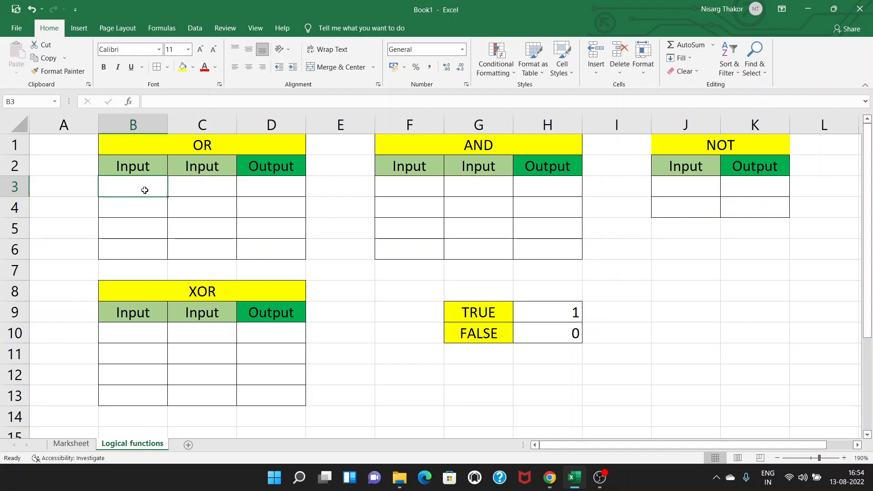
pyautogui.click(73, 444)
pyautogui.click(659, 205)
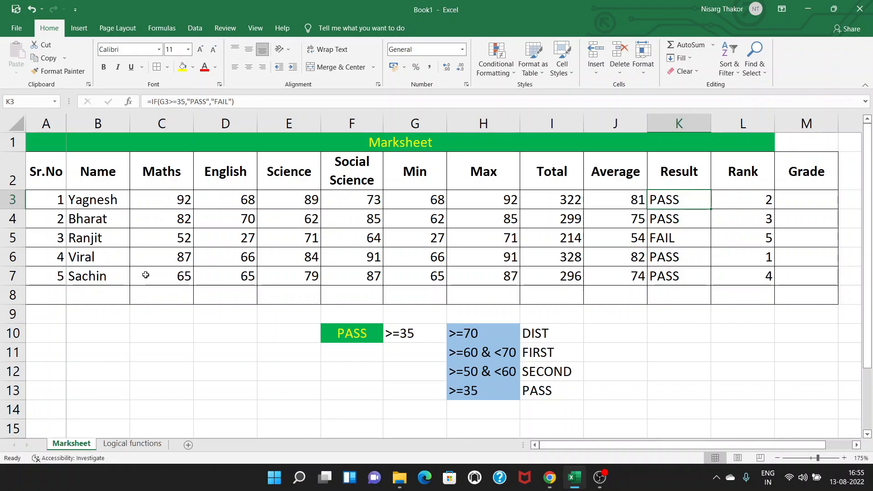
# Step: Go to the Logical functions sheet and review the TRUE and FALSE equivalents in G9:H10
pyautogui.click(133, 443)
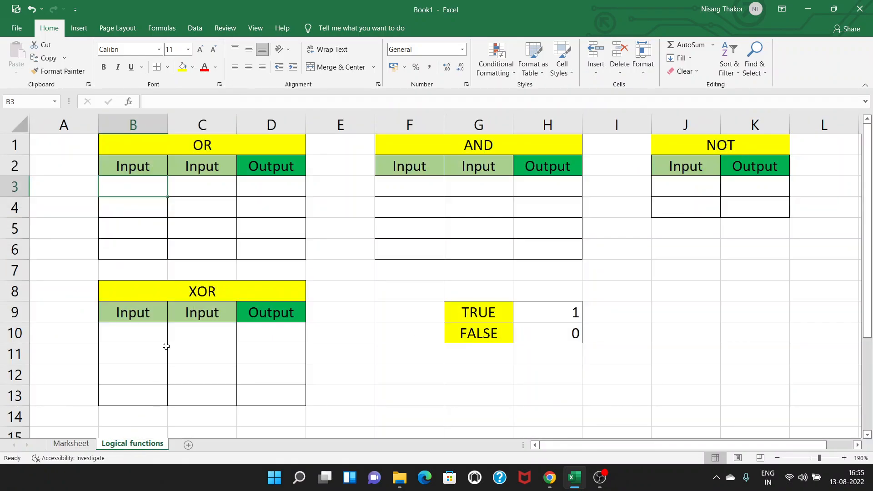
pyautogui.click(189, 191)
pyautogui.click(141, 182)
pyautogui.click(508, 314)
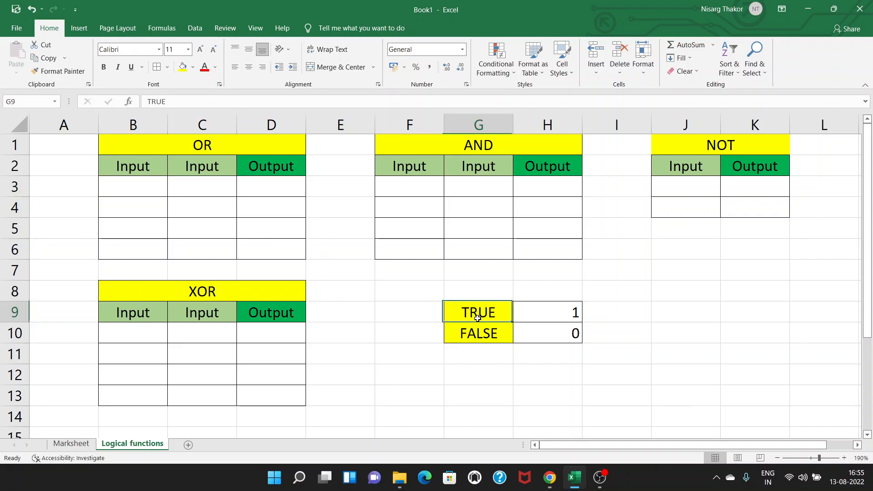
pyautogui.click(569, 320)
pyautogui.click(484, 340)
pyautogui.click(567, 334)
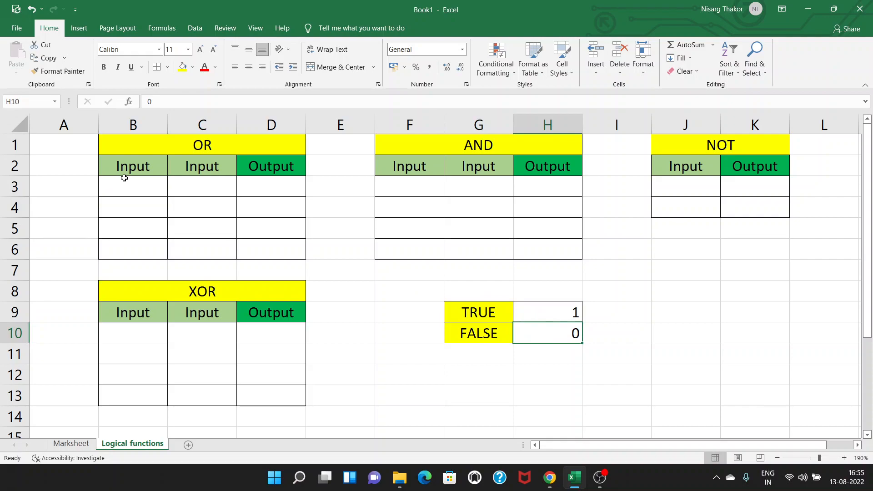
# Step: Enter 0 in both input cells, B3 and C3, of the OR table's first row
pyautogui.click(145, 190)
pyautogui.write('0')
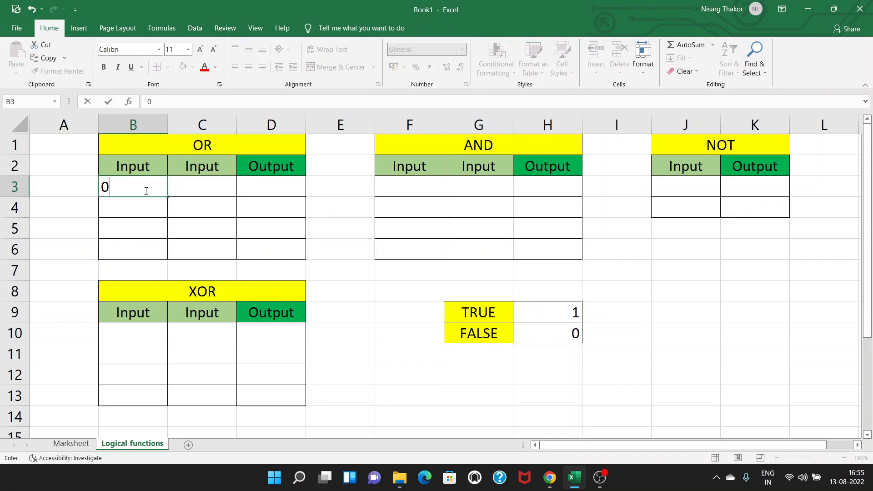
pyautogui.press('Tab')
pyautogui.write('0')
pyautogui.press('Tab')
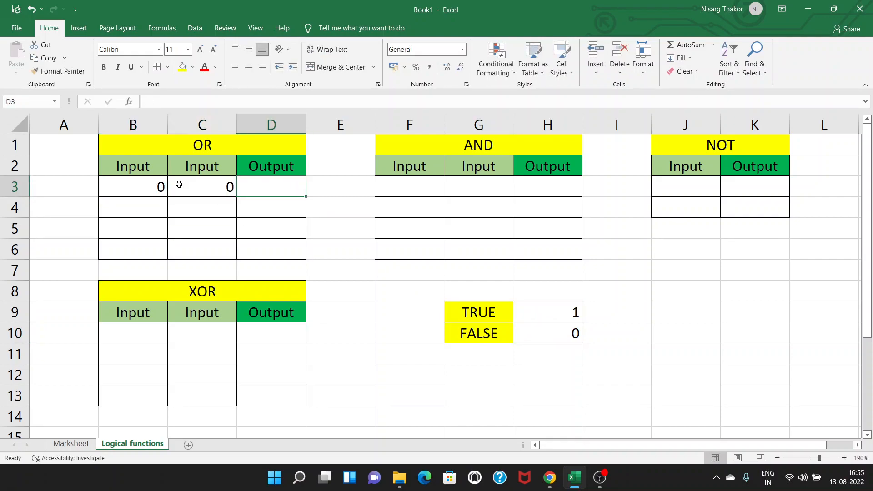
# Step: Enter the formula =OR(B3,C3) in output cell D3 of the OR table
pyautogui.write('=OR(')
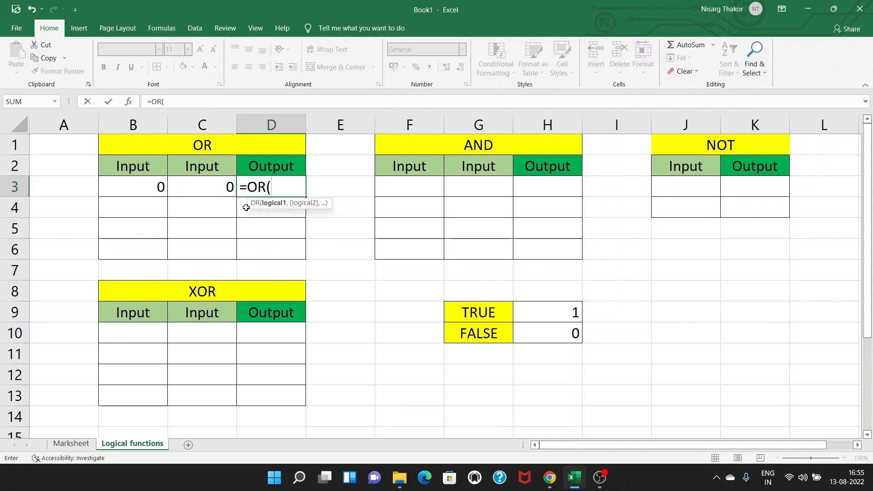
pyautogui.click(155, 186)
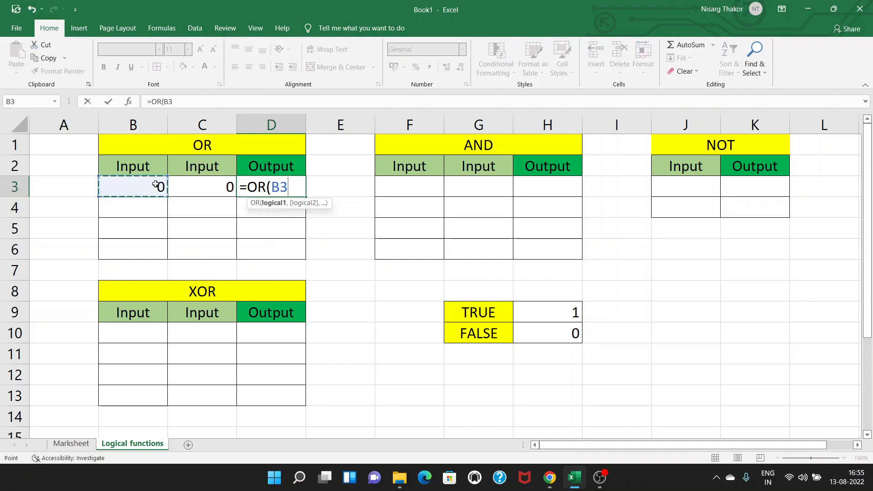
pyautogui.write(',')
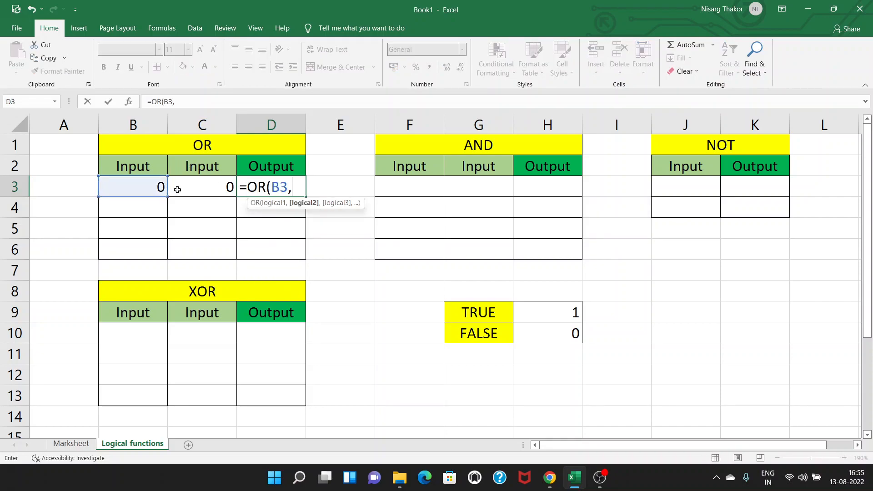
pyautogui.click(217, 191)
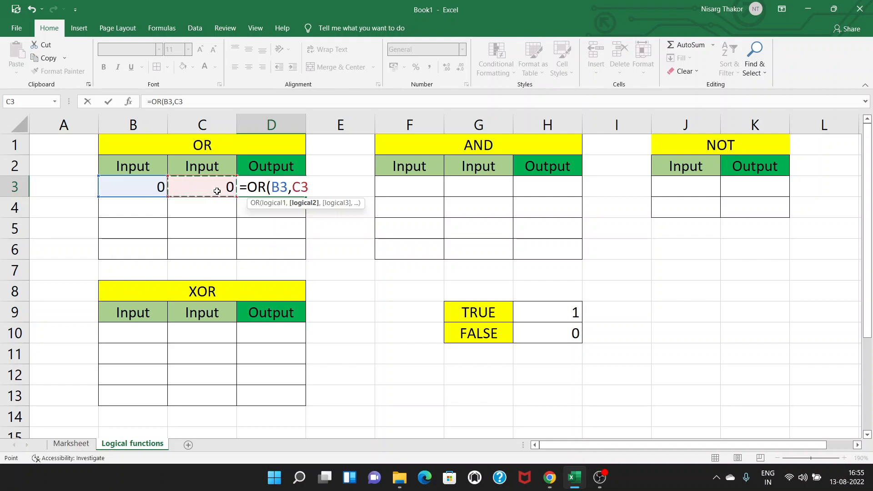
pyautogui.press('Return')
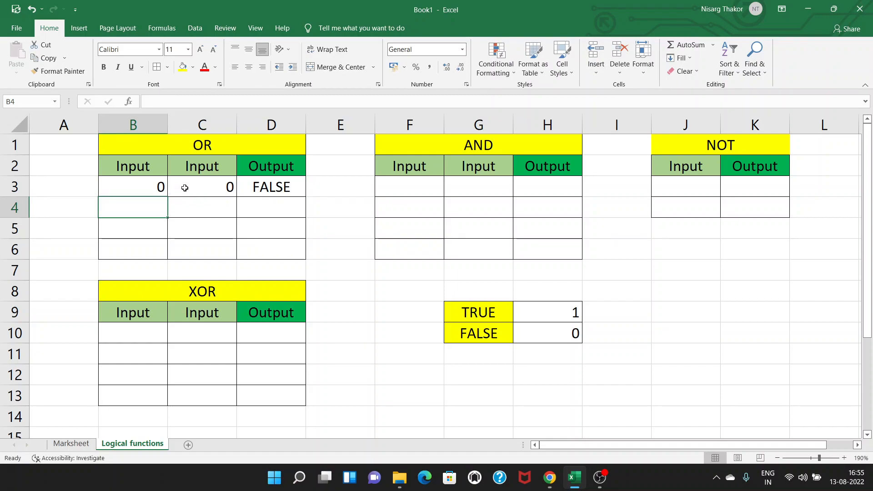
pyautogui.click(273, 192)
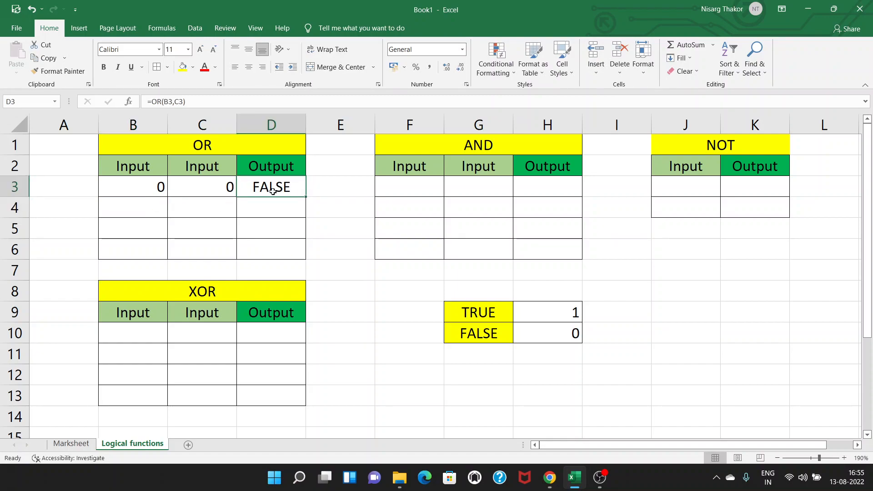
# Step: Enter inputs 0 and 1 in B4 and C4, and fill the OR formula from D3 down to D4
pyautogui.click(145, 207)
pyautogui.write('0')
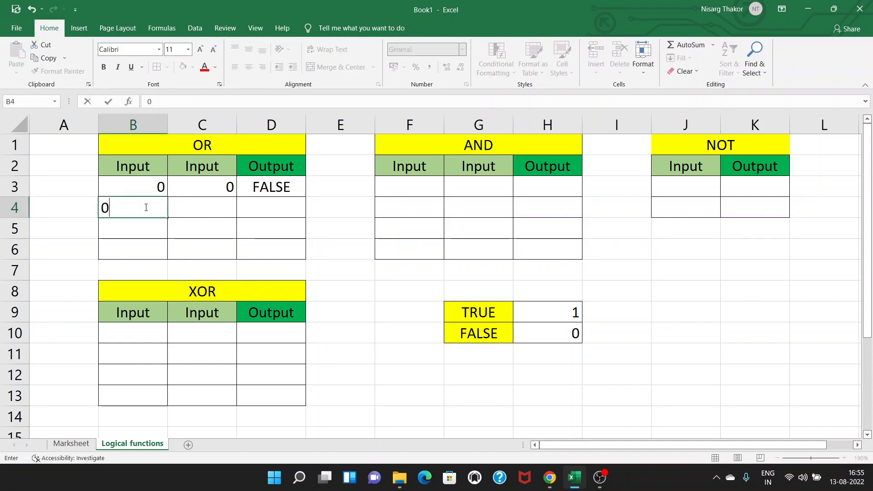
pyautogui.press('Tab')
pyautogui.write('1')
pyautogui.click(269, 188)
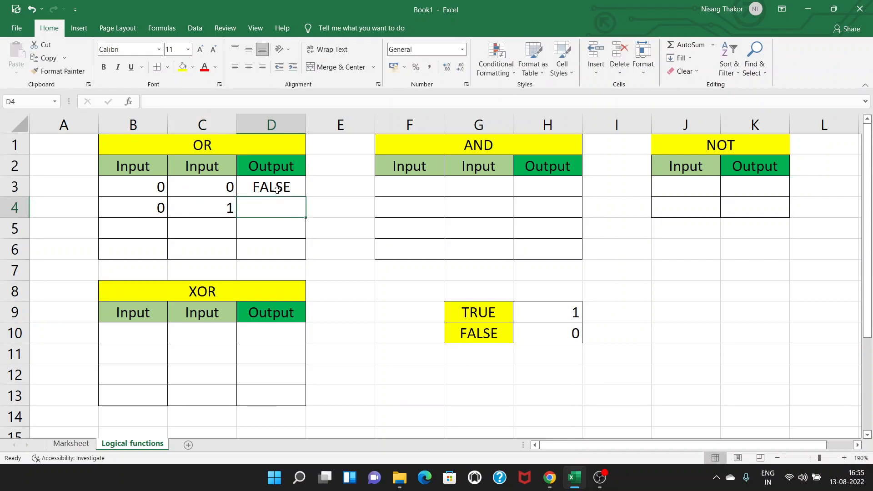
pyautogui.moveTo(307, 194); pyautogui.dragTo(301, 213)
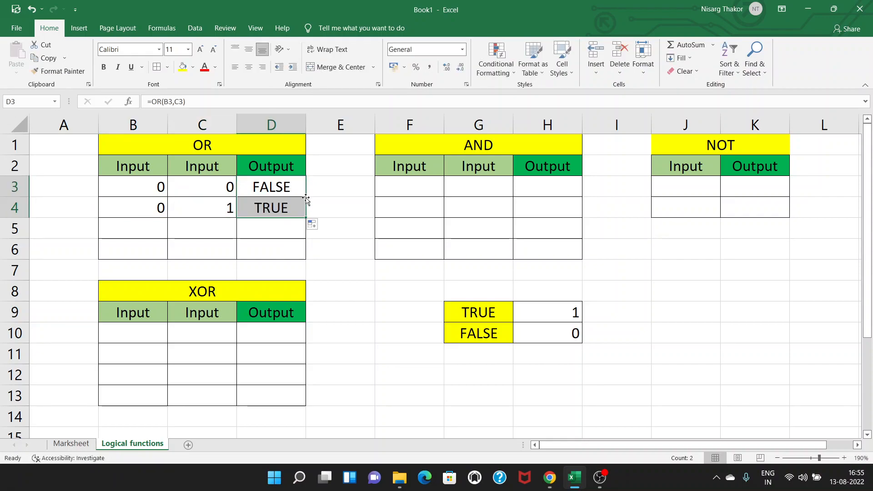
# Step: Enter inputs 1 and 0 in B5 and C5, and fill the OR formula from D4 down to D5
pyautogui.click(139, 232)
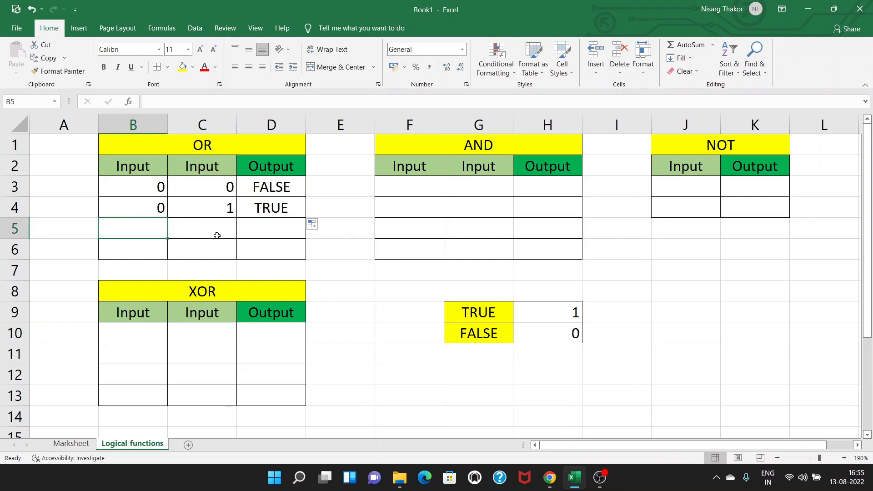
pyautogui.write('1')
pyautogui.press('Tab')
pyautogui.write('0')
pyautogui.click(277, 212)
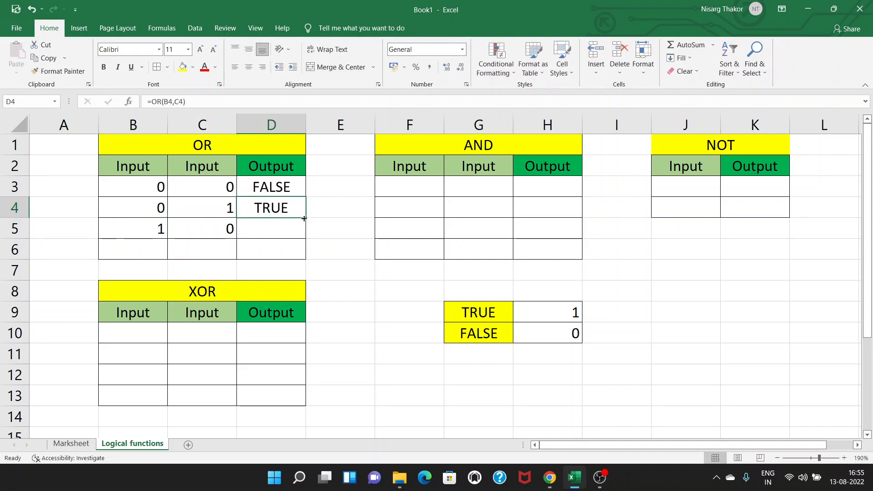
pyautogui.moveTo(305, 219); pyautogui.dragTo(303, 237)
# Step: Enter inputs 1 and 1 in B6 and C6, and fill the OR formula from D5 down to D6
pyautogui.click(145, 248)
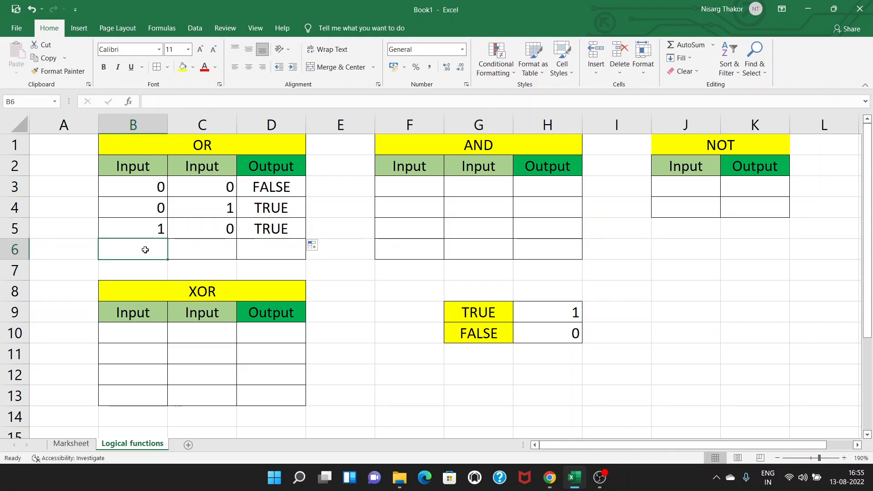
pyautogui.write('1')
pyautogui.press('Tab')
pyautogui.write('1')
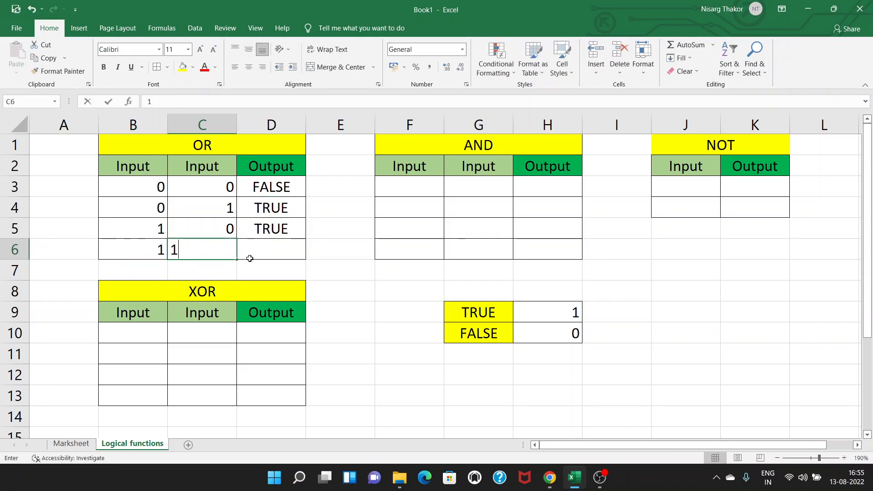
pyautogui.press('Tab')
pyautogui.click(281, 235)
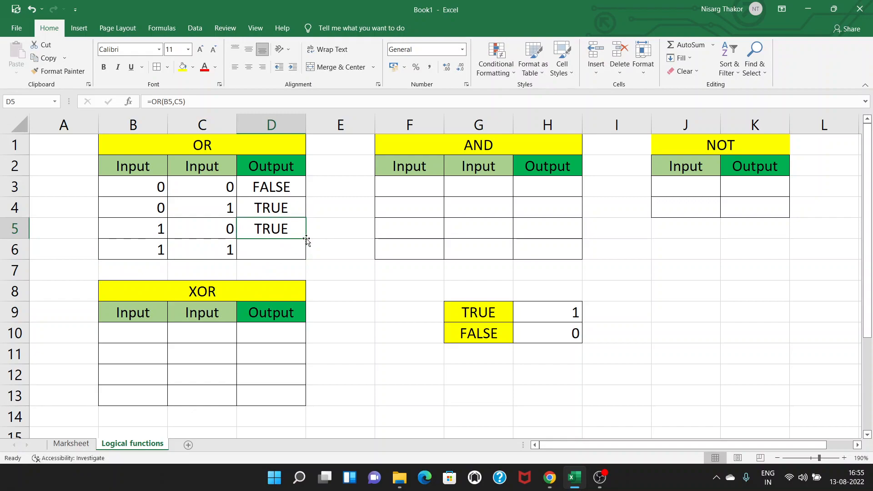
pyautogui.moveTo(307, 238); pyautogui.dragTo(305, 259)
# Step: Review the first row of the OR table, and switch back to the Marksheet sheet
pyautogui.click(156, 189)
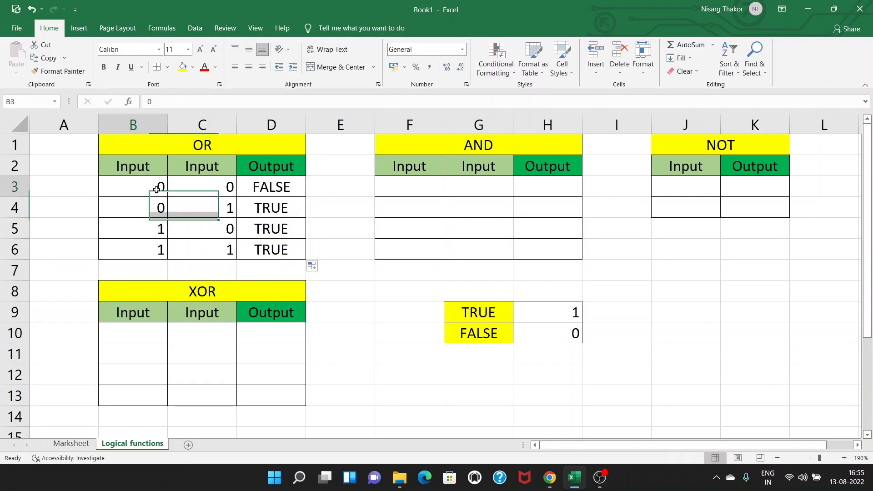
pyautogui.click(262, 188)
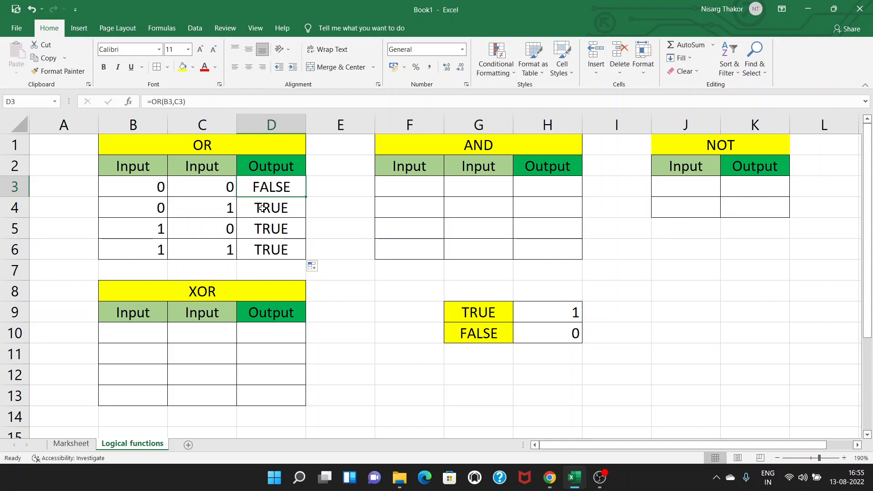
pyautogui.click(71, 443)
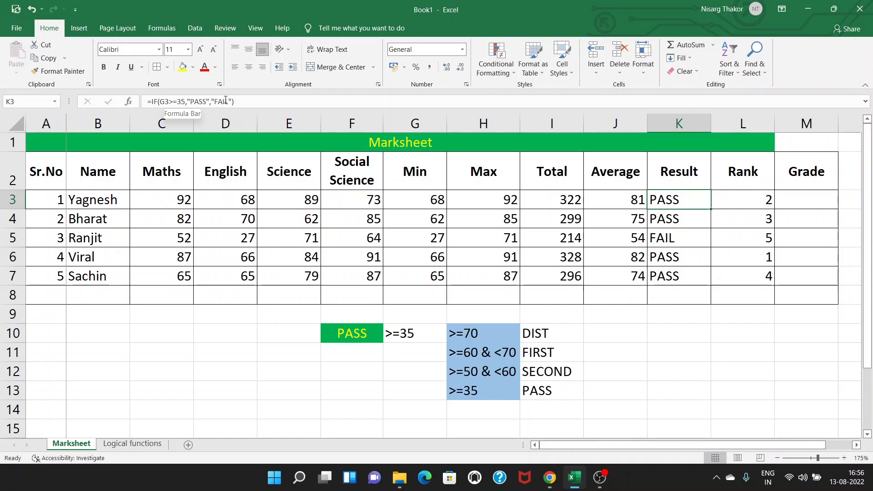
# Step: Switch to the Logical functions sheet and enter inputs 0 and 0 in F3 and G3 of the AND table
pyautogui.click(153, 445)
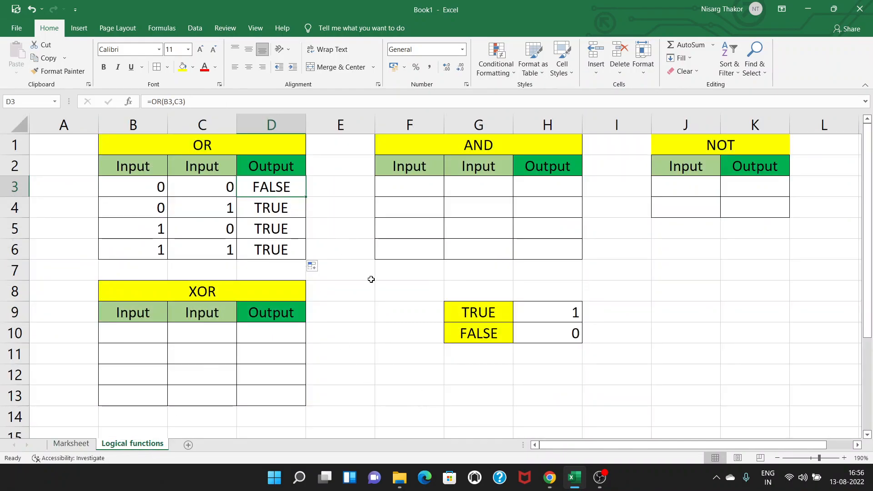
pyautogui.click(421, 189)
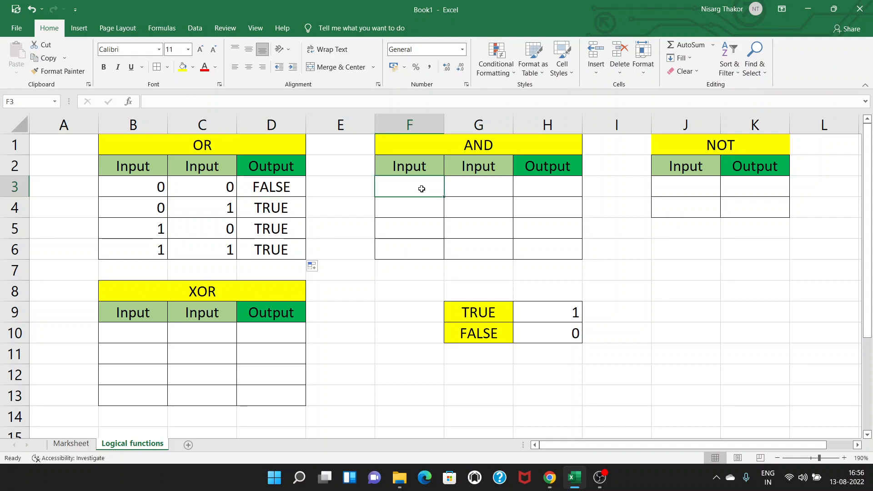
pyautogui.write('0')
pyautogui.press('Tab')
pyautogui.write('0')
pyautogui.press('Tab')
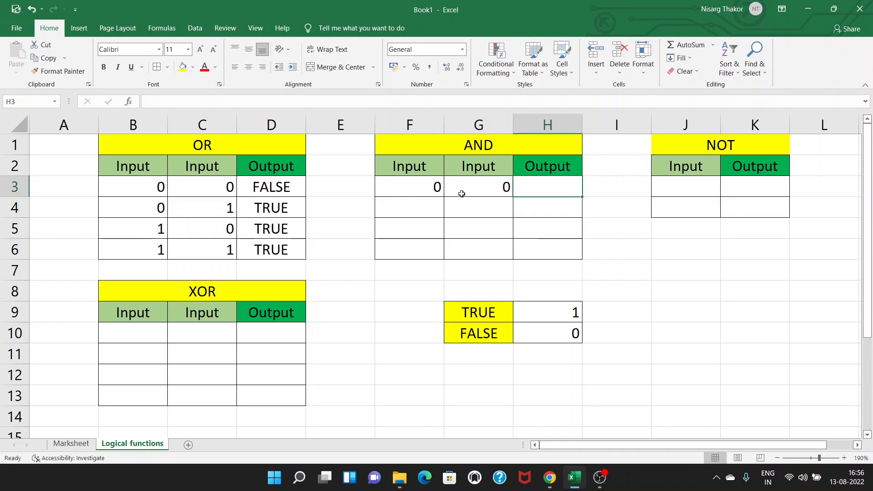
# Step: Enter the formula =AND(F3,G3) in output cell H3 of the AND table
pyautogui.write('=AND(')
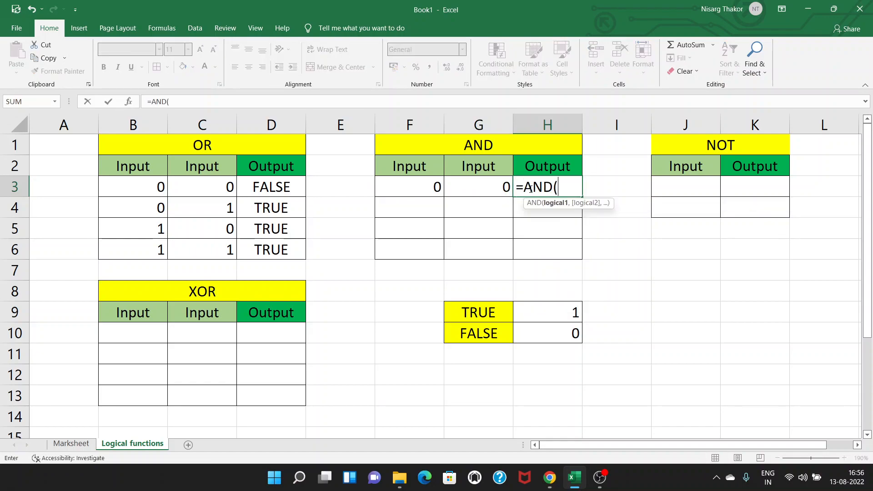
pyautogui.click(419, 188)
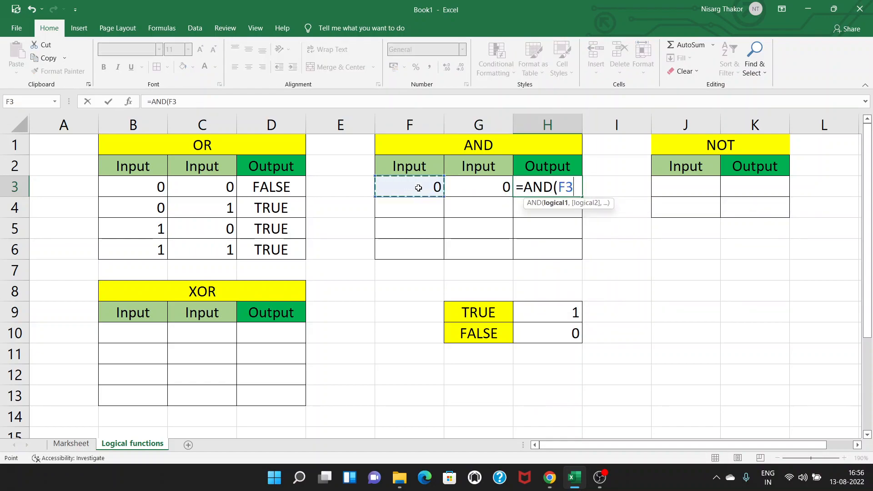
pyautogui.write(',')
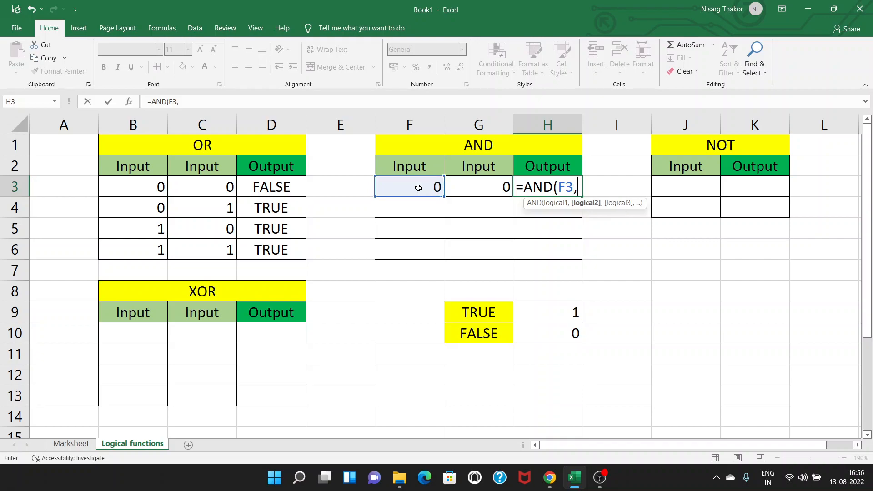
pyautogui.click(489, 192)
pyautogui.press('Return')
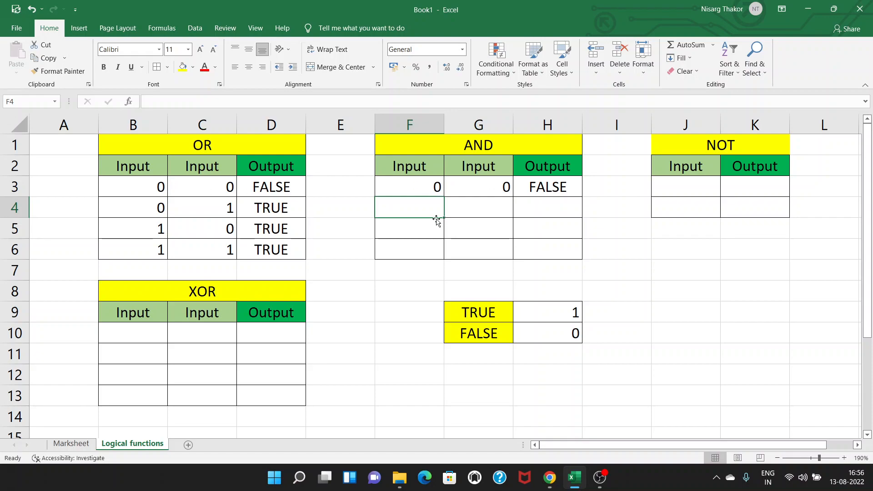
# Step: Enter inputs 0 and 1 in F4 and G4, and fill the AND formula from H3 down to H4
pyautogui.write('0')
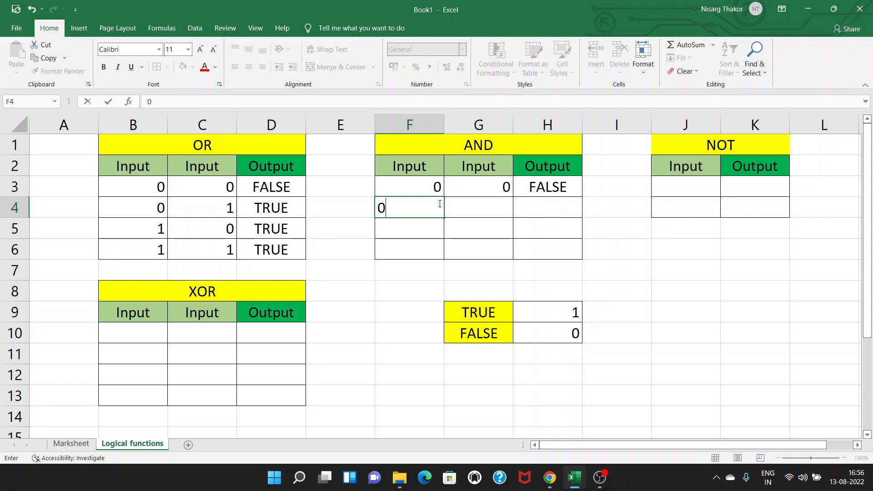
pyautogui.press('Tab')
pyautogui.write('1')
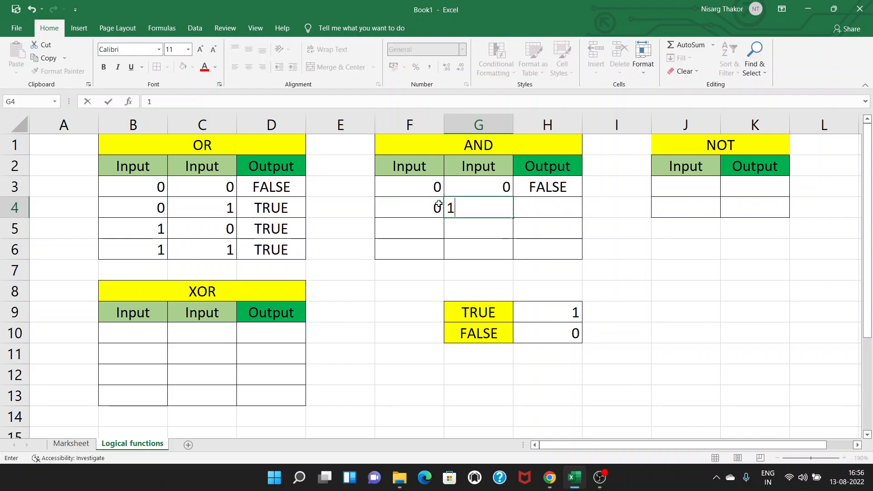
pyautogui.click(554, 190)
pyautogui.doubleClick(583, 197)
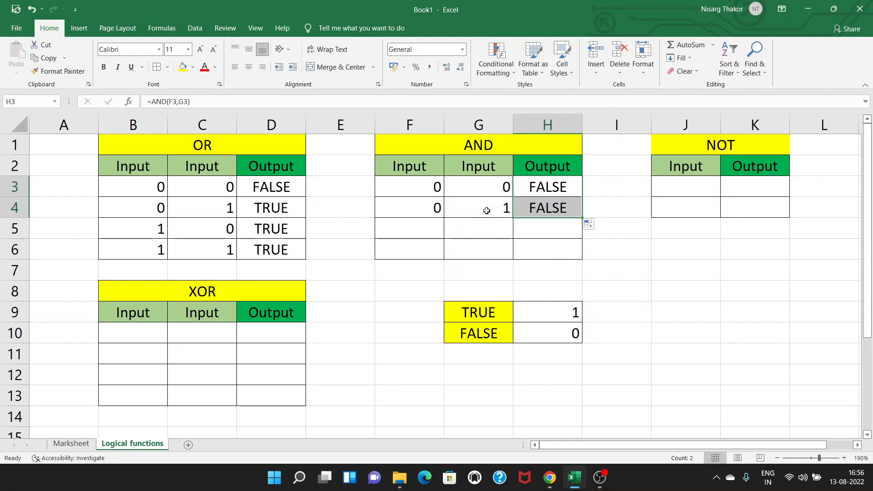
# Step: Enter inputs 1 and 0 in F5 and G5, and fill the AND formula from H4 down to H5
pyautogui.click(431, 234)
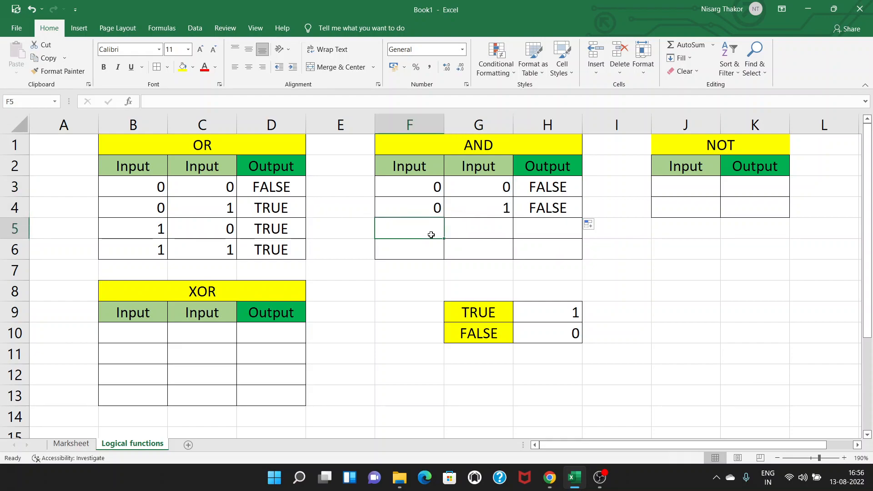
pyautogui.write('1')
pyautogui.click(487, 231)
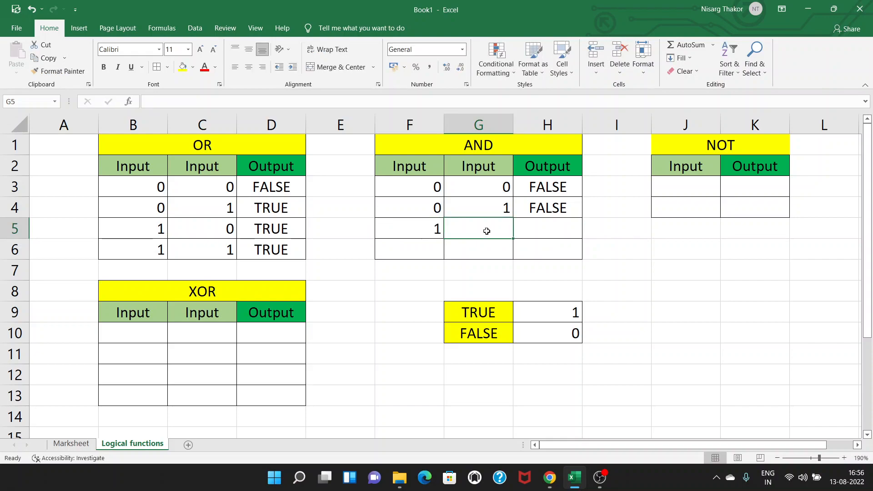
pyautogui.write('0')
pyautogui.click(561, 228)
pyautogui.click(563, 210)
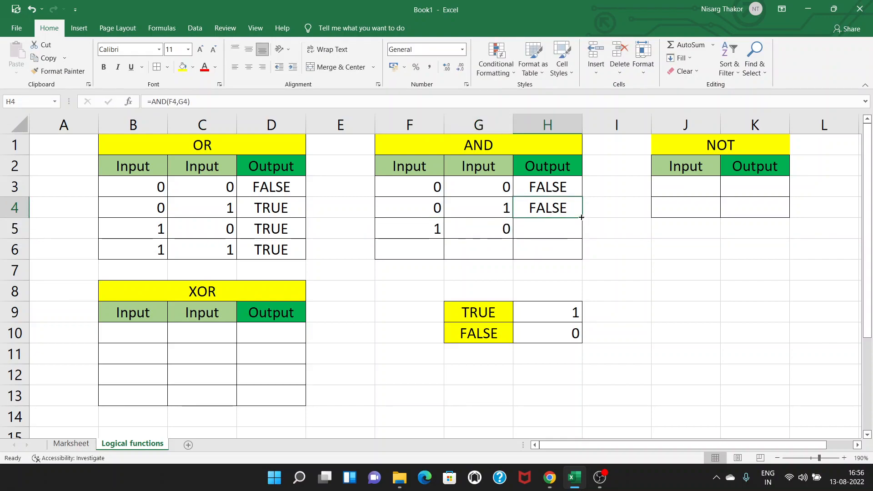
pyautogui.moveTo(582, 217); pyautogui.dragTo(584, 241)
# Step: Enter inputs 1 and 1 in F6 and G6, and fill the AND formula from H5 down to H6
pyautogui.click(418, 254)
pyautogui.write('1')
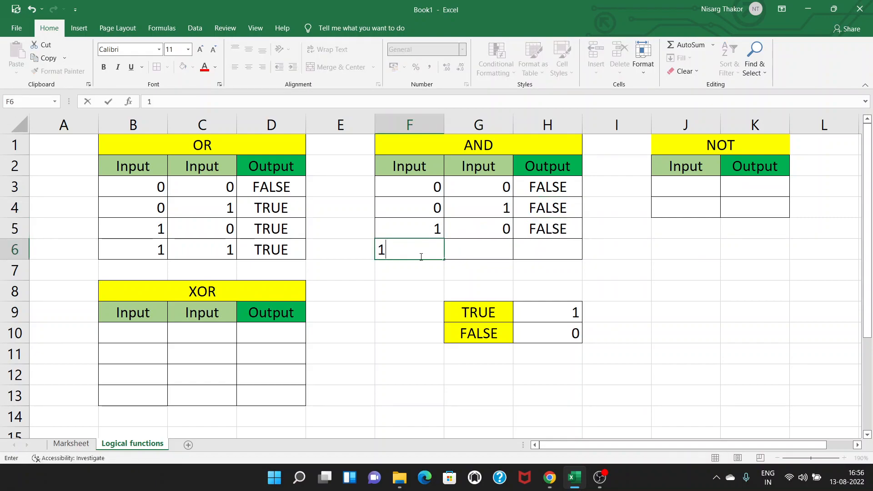
pyautogui.click(470, 250)
pyautogui.write('1')
pyautogui.click(558, 226)
pyautogui.moveTo(584, 240); pyautogui.dragTo(584, 247)
# Step: Review the last output of the AND table in H6, and look at the Marksheet sheet
pyautogui.click(585, 249)
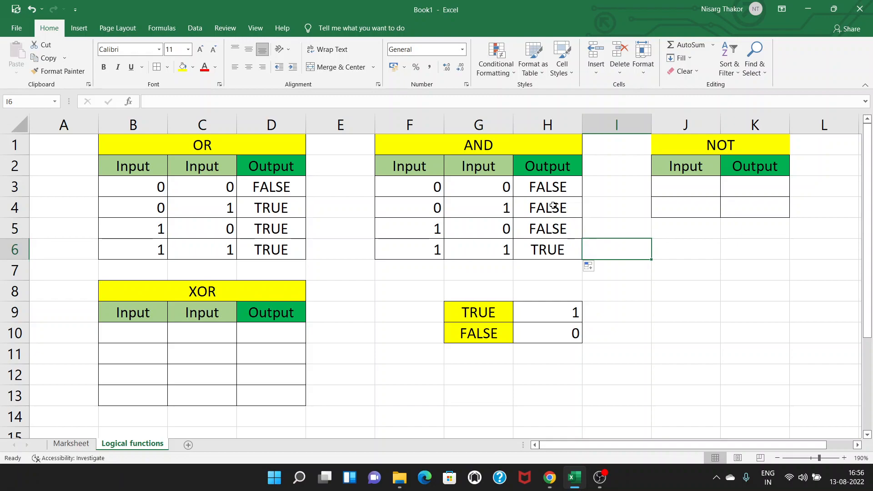
pyautogui.click(547, 251)
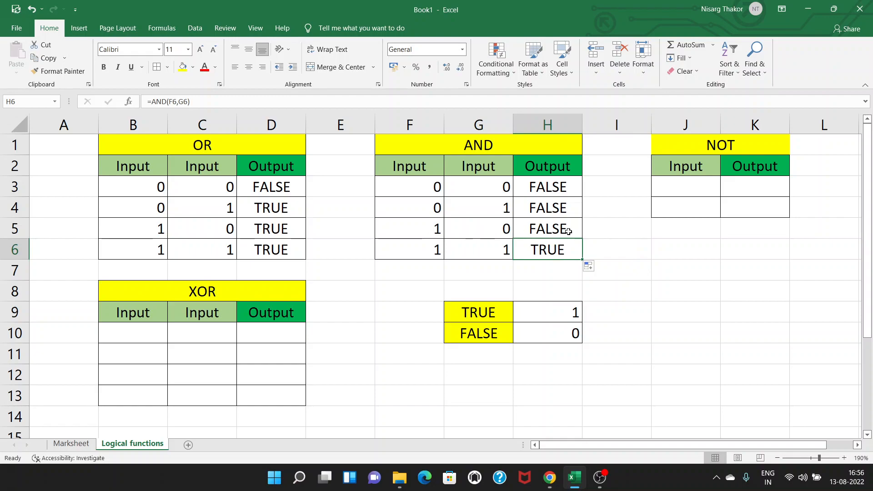
pyautogui.click(70, 444)
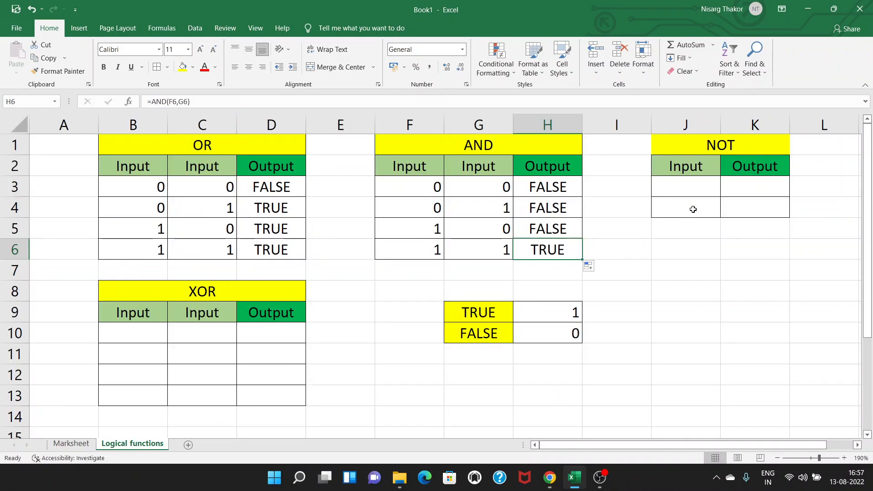
# Step: In the NOT table on the Logical functions sheet, enter input 0 in J3 and the formula =NOT(J3) in K3
pyautogui.click(696, 194)
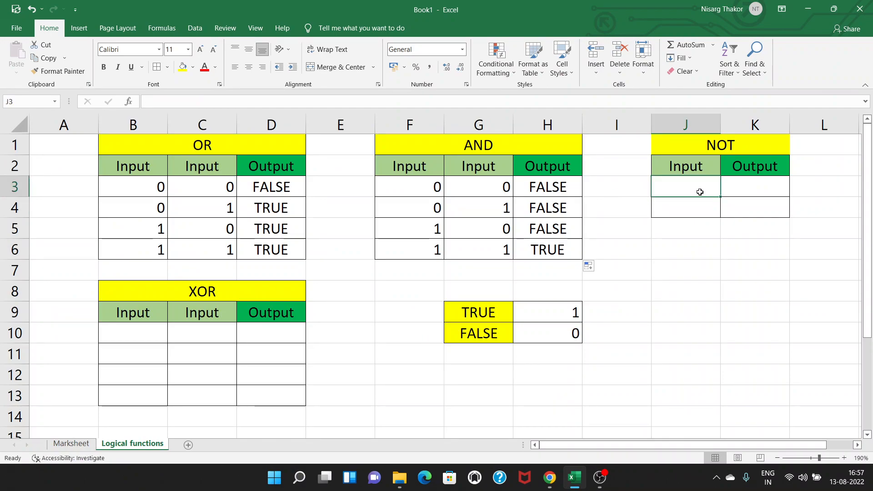
pyautogui.write('1')
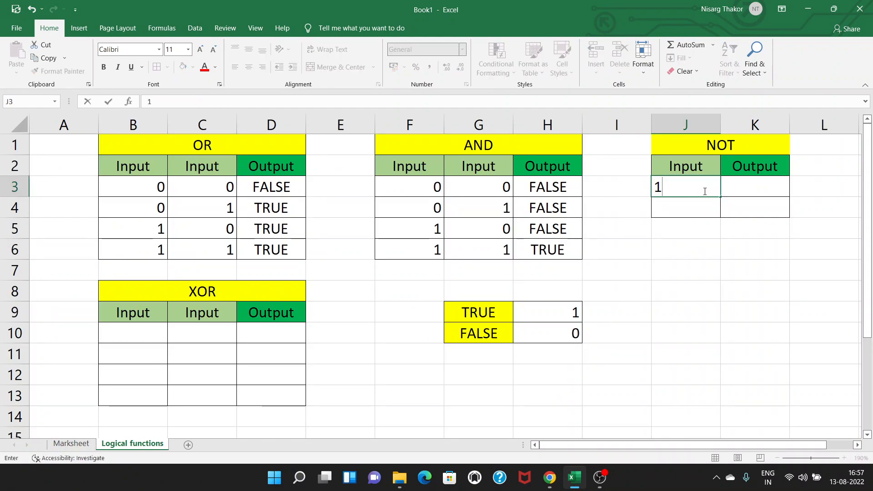
pyautogui.press('BackSpace')
pyautogui.write('0')
pyautogui.press('Tab')
pyautogui.write('=NOT(')
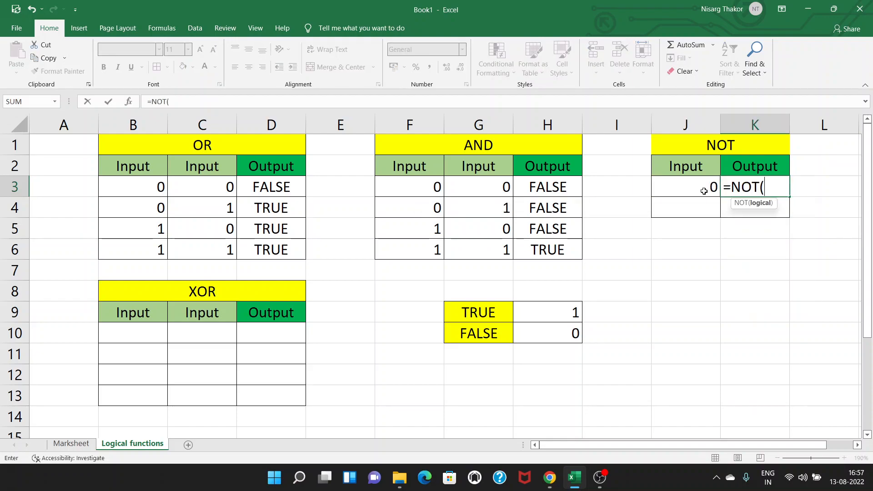
pyautogui.click(713, 188)
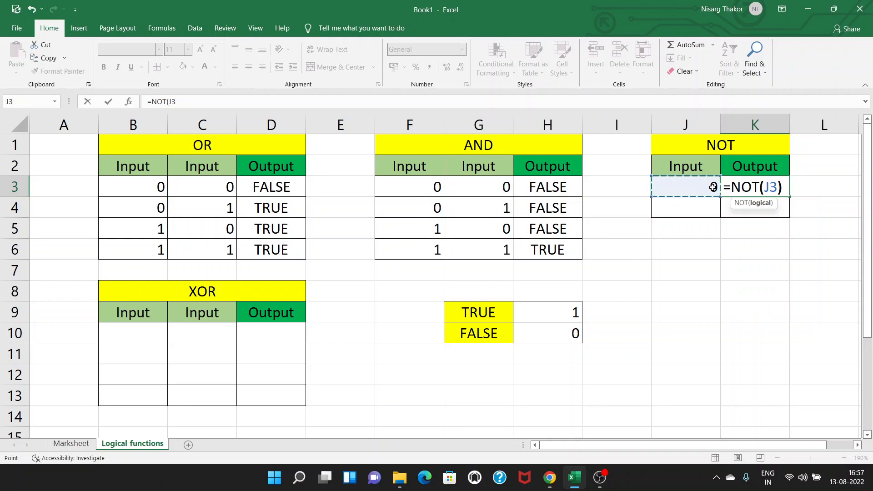
pyautogui.write(')')
pyautogui.press('Return')
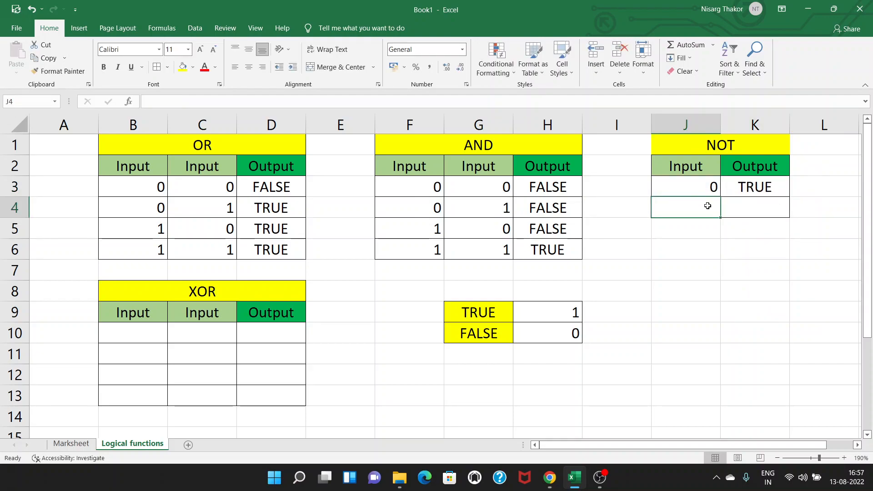
# Step: Enter input 1 in J4, and fill the NOT formula from K3 down to K4
pyautogui.write('1')
pyautogui.click(770, 194)
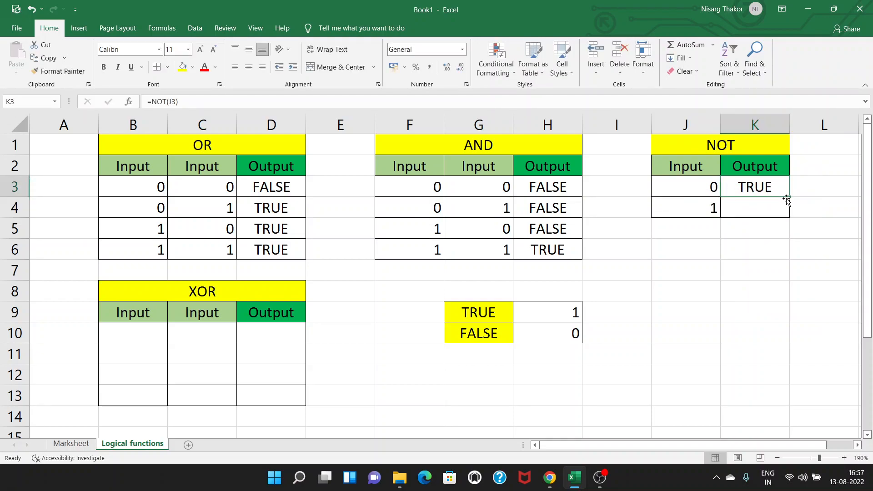
pyautogui.moveTo(789, 197); pyautogui.dragTo(790, 213)
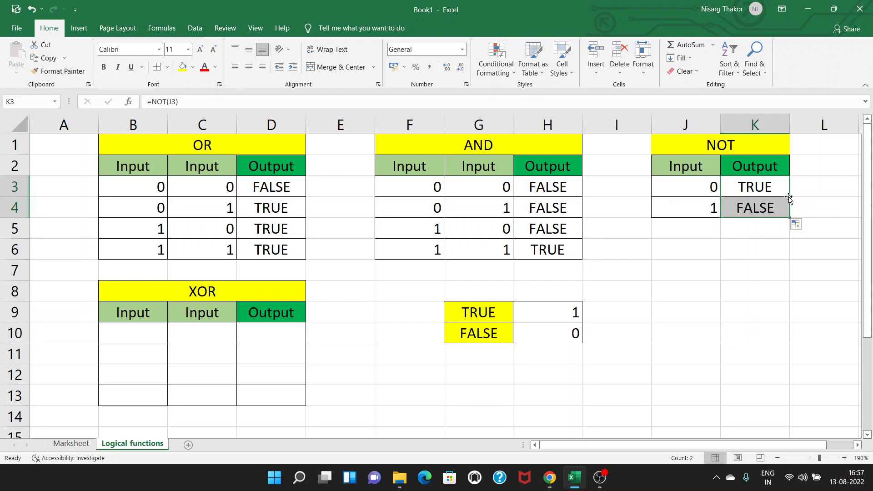
# Step: Enter inputs 0 and 0 in B10 and C10 of the XOR table
pyautogui.click(127, 335)
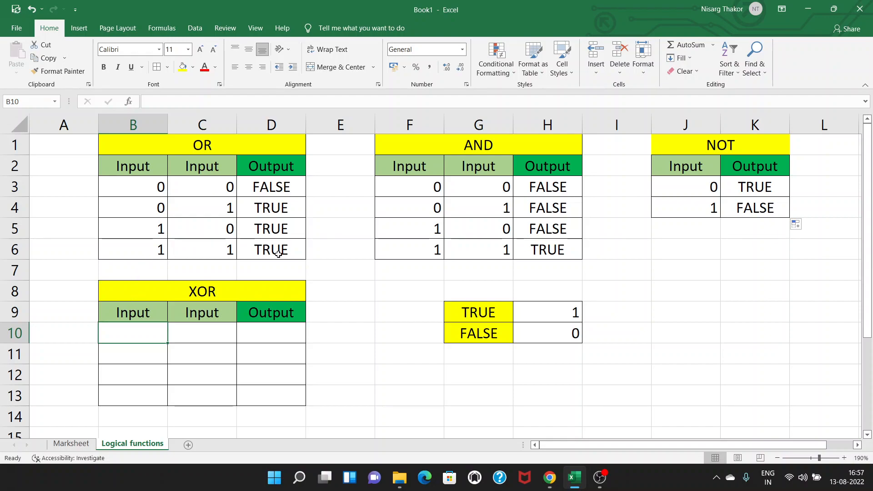
pyautogui.write('0')
pyautogui.press('Tab')
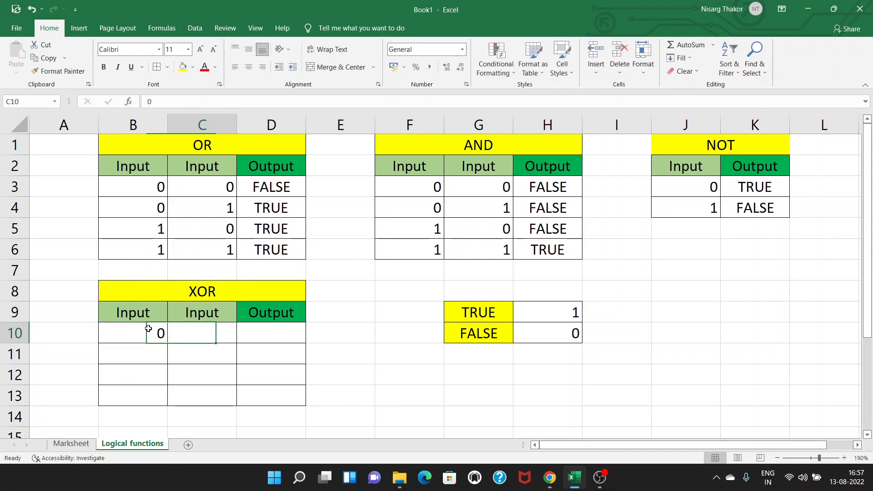
pyautogui.write('0')
pyautogui.press('Tab')
# Step: Enter the formula =XOR(B10,C10) in output cell D10 of the XOR table
pyautogui.write('=xor')
pyautogui.press('Tab')
pyautogui.click(160, 334)
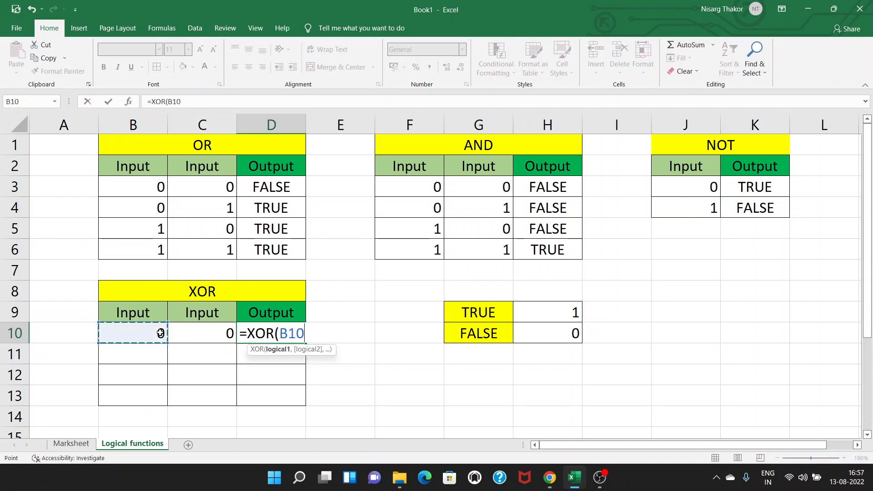
pyautogui.write(',')
pyautogui.click(206, 329)
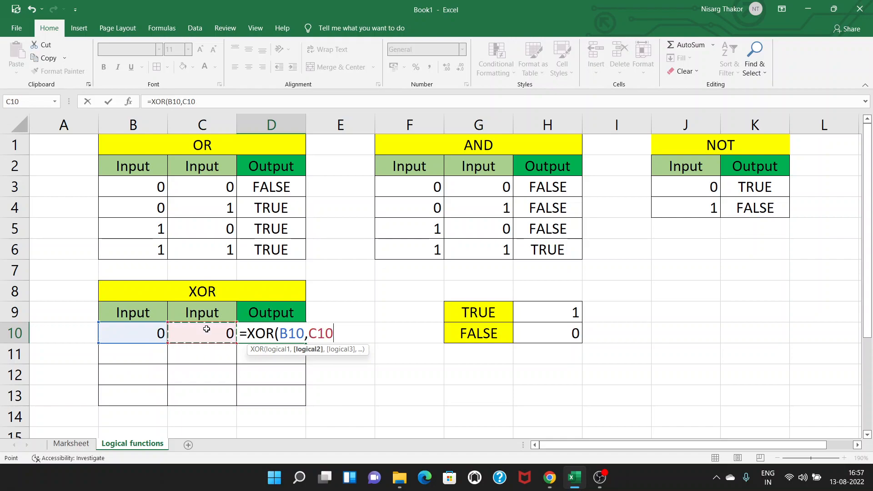
pyautogui.write(')')
pyautogui.press('Return')
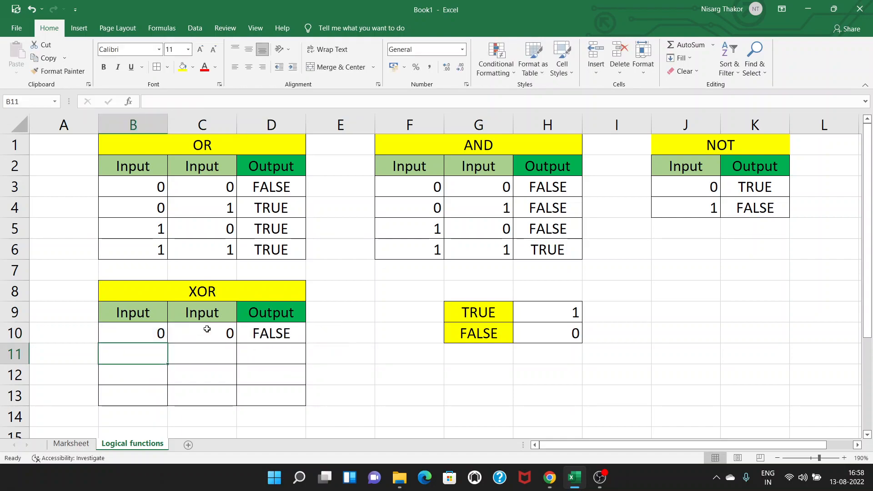
# Step: Enter inputs 0 and 1 in B11 and C11, and fill the XOR formula from D10 down to D11
pyautogui.write('0')
pyautogui.press('Tab')
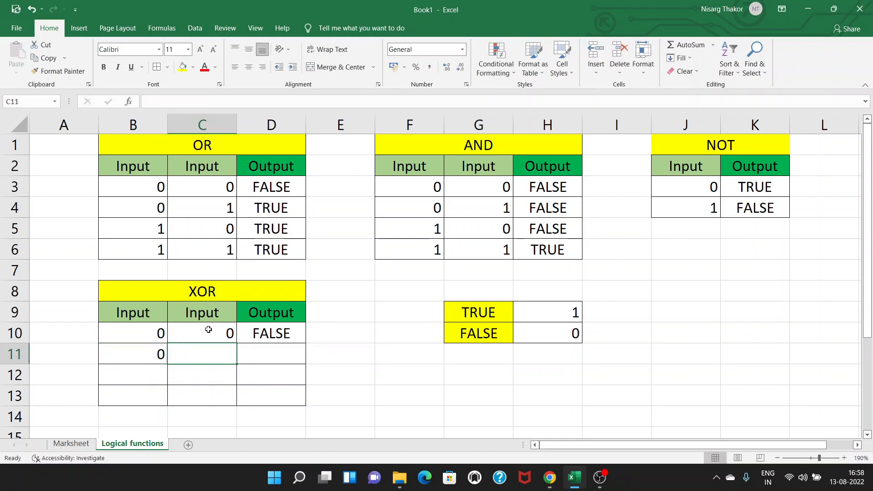
pyautogui.write('1')
pyautogui.click(289, 335)
pyautogui.doubleClick(307, 343)
# Step: Enter inputs 1 and 0 in B12 and C12, and fill the XOR formula from D11 down to D12
pyautogui.click(151, 374)
pyautogui.write('1')
pyautogui.press('Tab')
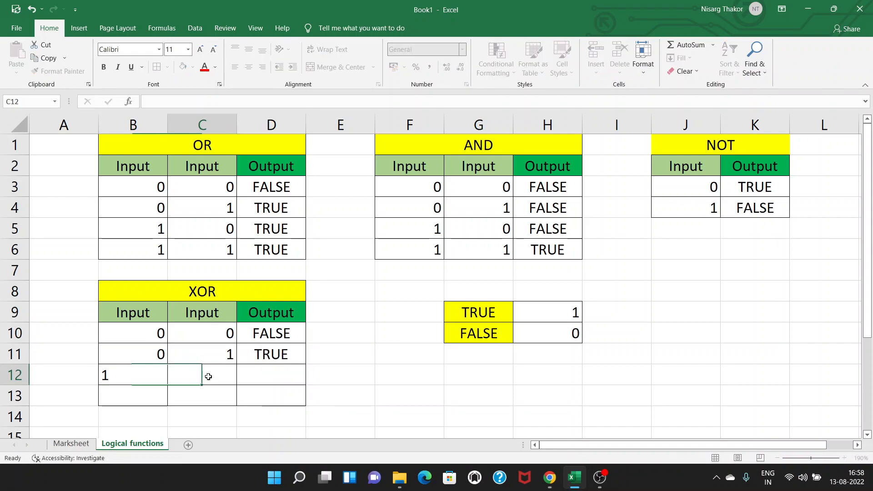
pyautogui.write('0')
pyautogui.click(279, 355)
pyautogui.moveTo(305, 364); pyautogui.dragTo(305, 368)
# Step: Enter inputs 1 and 1 in B13 and C13, and fill the XOR formula from D12 down to D13
pyautogui.click(154, 397)
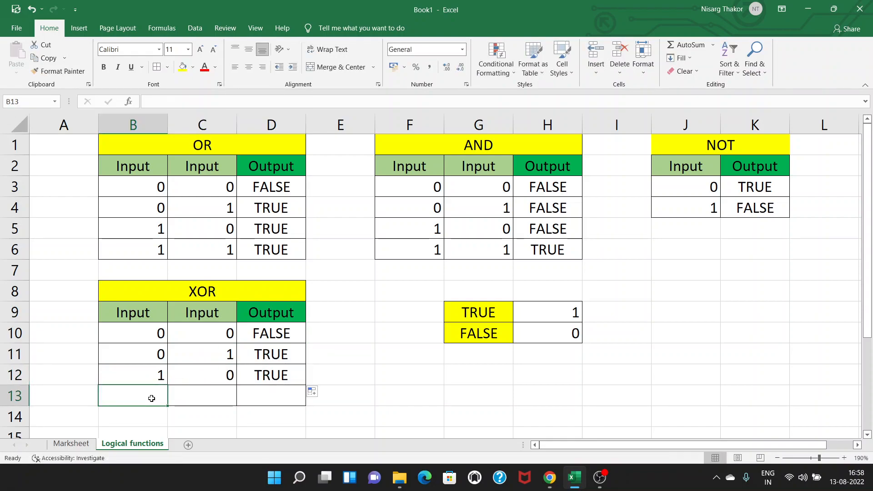
pyautogui.write('1')
pyautogui.press('Tab')
pyautogui.write('1')
pyautogui.press('Tab')
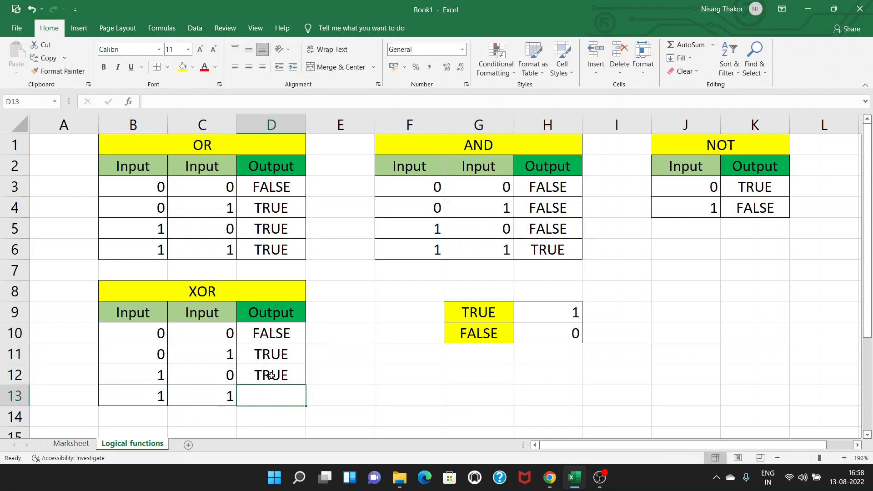
pyautogui.press('Up')
pyautogui.moveTo(307, 387); pyautogui.dragTo(291, 406)
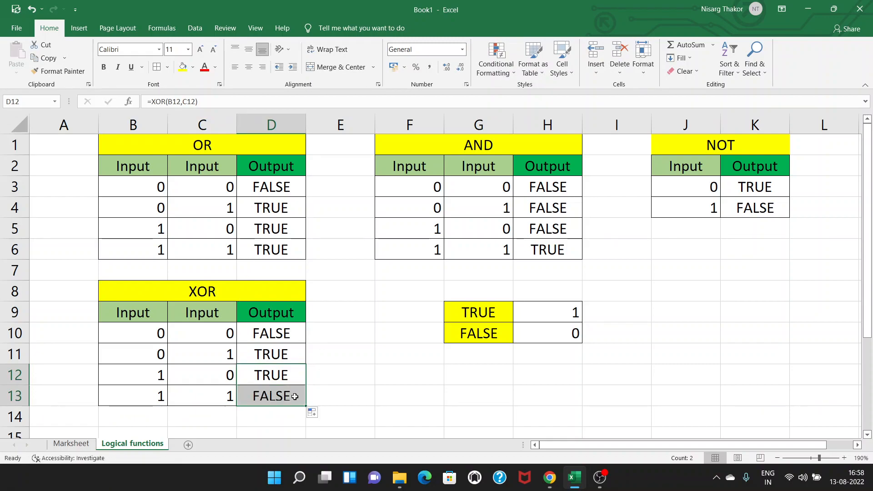
pyautogui.click(354, 389)
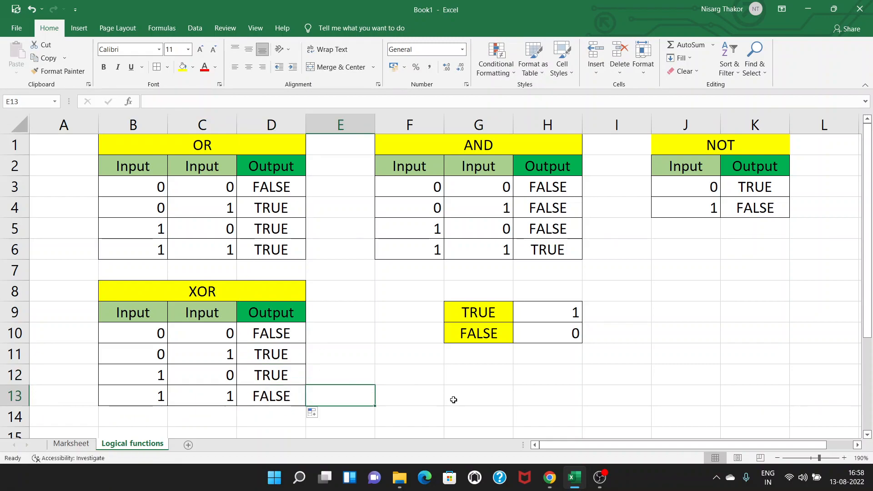
# Step: Enter the test values 45 in F12 and 25 in G12
pyautogui.click(408, 371)
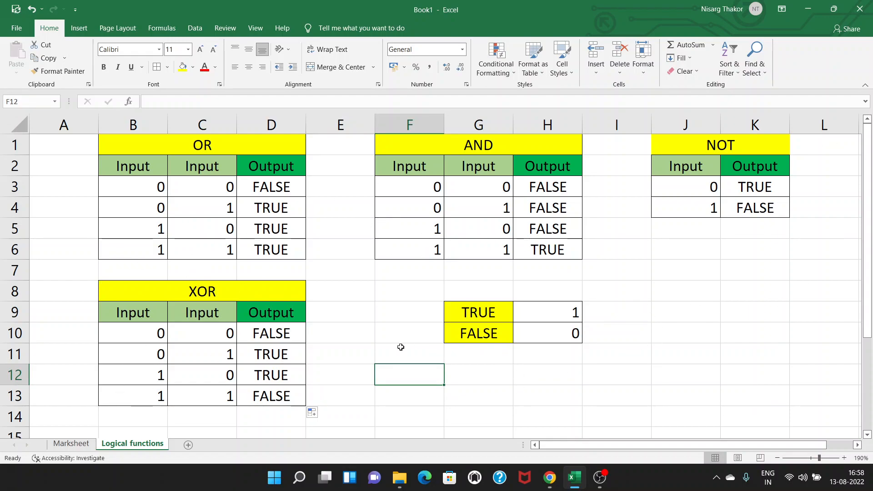
pyautogui.click(457, 374)
pyautogui.click(419, 374)
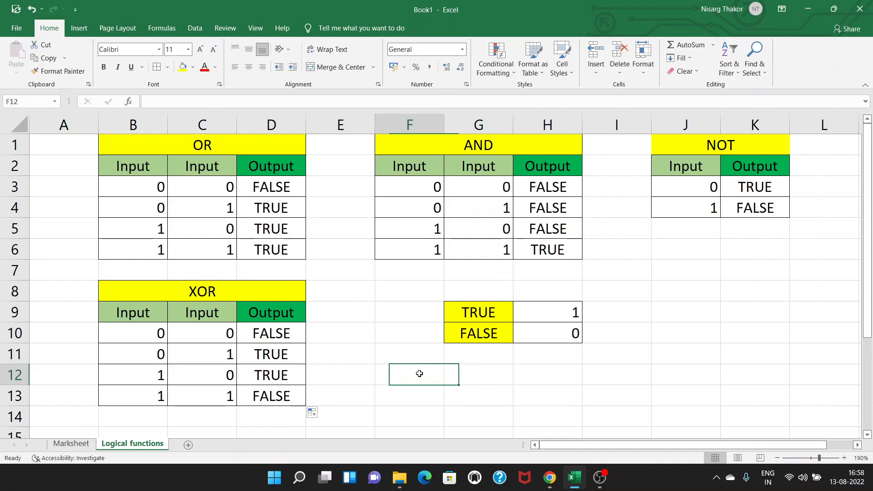
pyautogui.write('=')
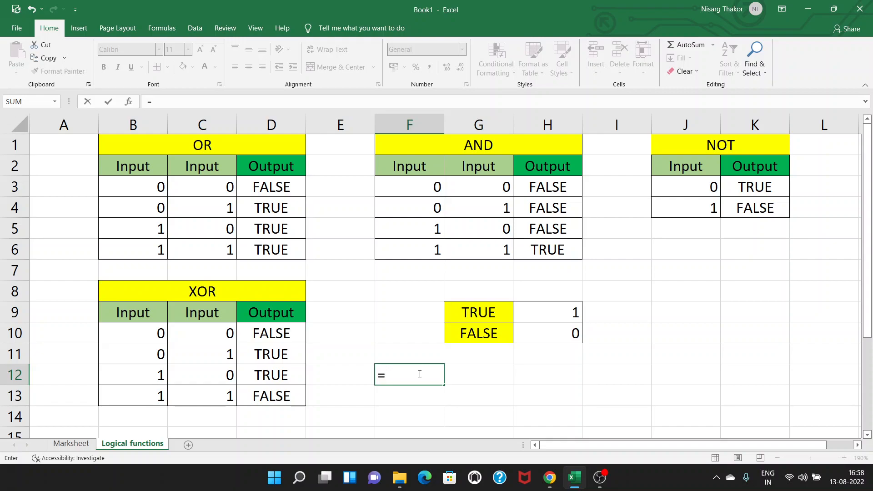
pyautogui.press('BackSpace')
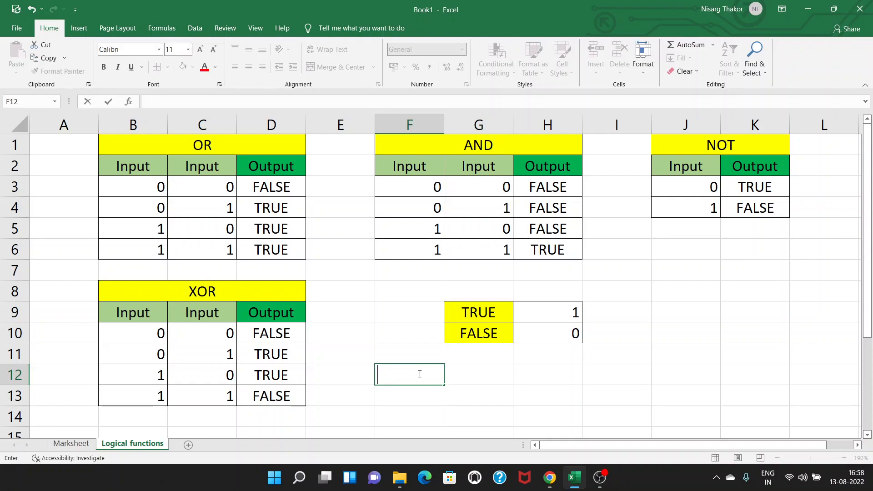
pyautogui.write('45')
pyautogui.press('Tab')
pyautogui.write('25')
pyautogui.press('Tab')
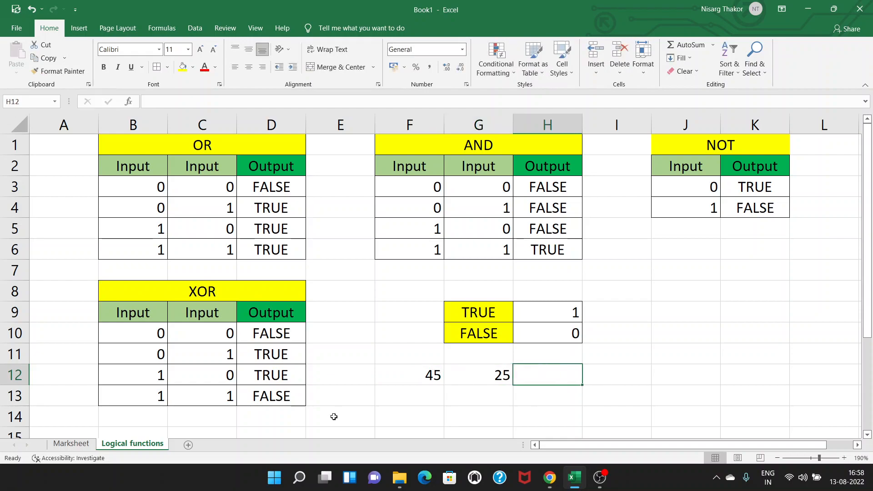
# Step: Consult the Marksheet sheet, and label H12, H13 and H14 on the Logical functions sheet as OR, AND and XOR
pyautogui.click(73, 447)
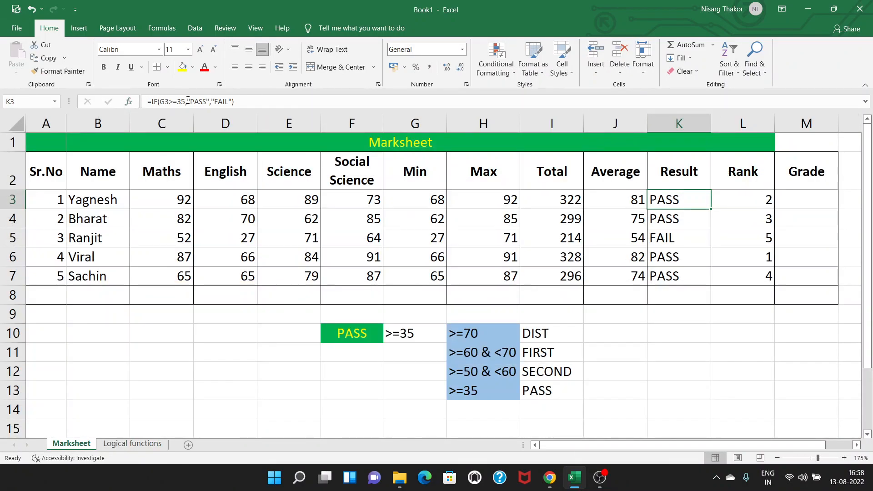
pyautogui.click(132, 444)
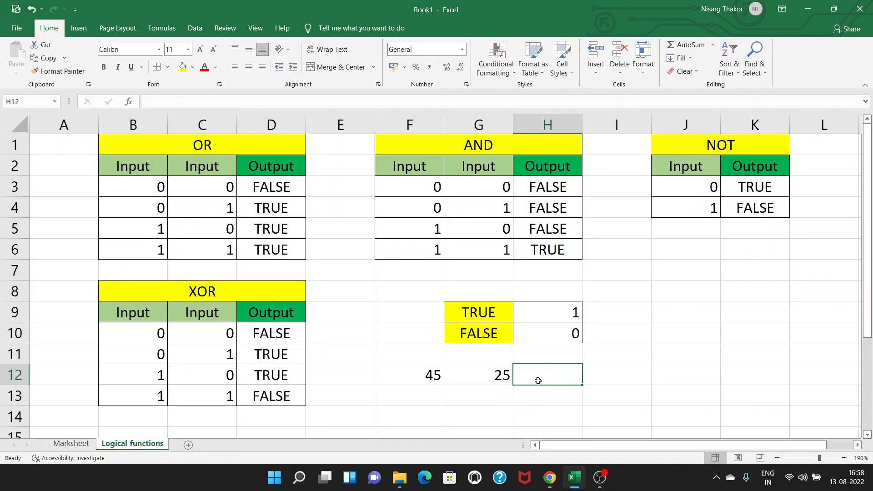
pyautogui.write('=')
pyautogui.press('BackSpace')
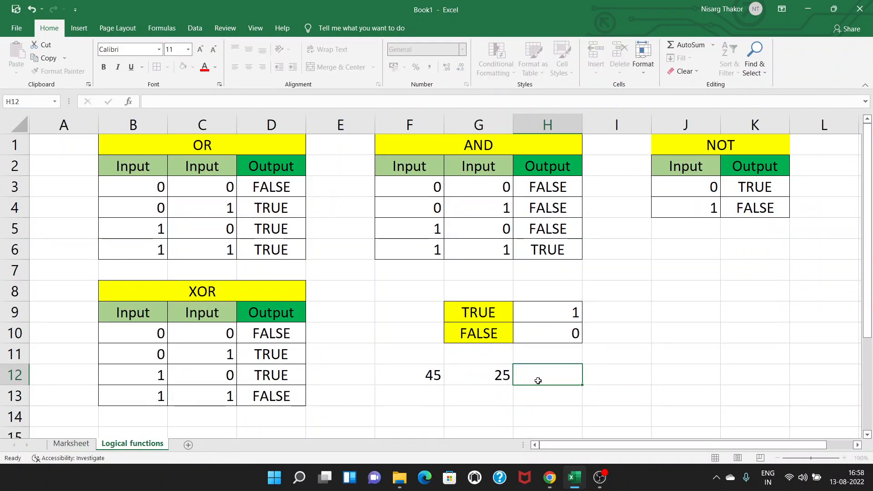
pyautogui.write('OR')
pyautogui.press('Return')
pyautogui.write('AND')
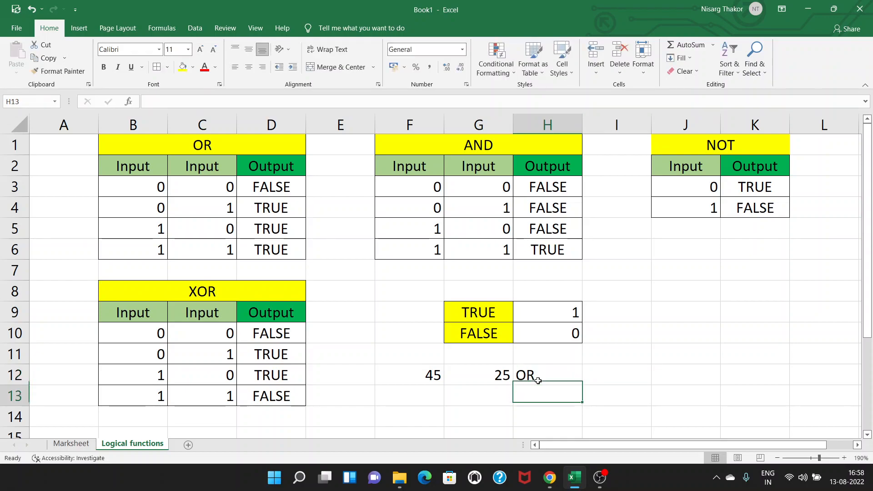
pyautogui.press('Return')
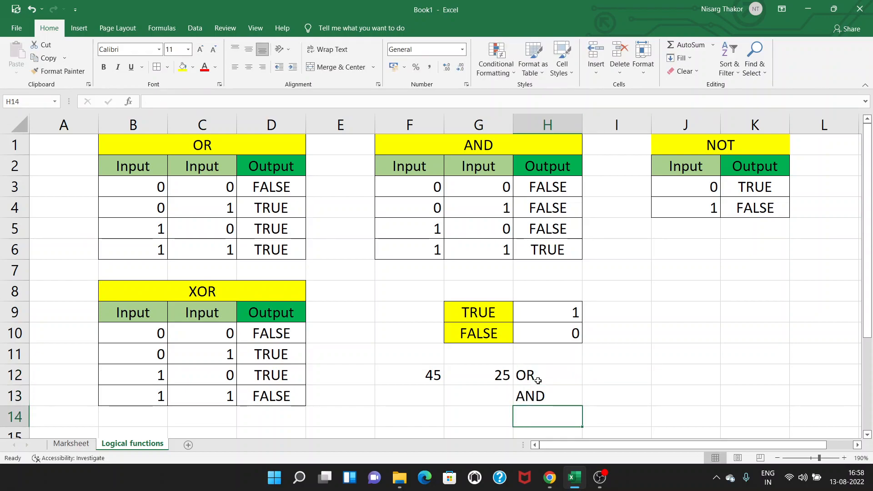
pyautogui.write('XOR')
# Step: Enter the formula =OR(F12>=35,G12>=25) in I12 beside the OR label
pyautogui.click(643, 373)
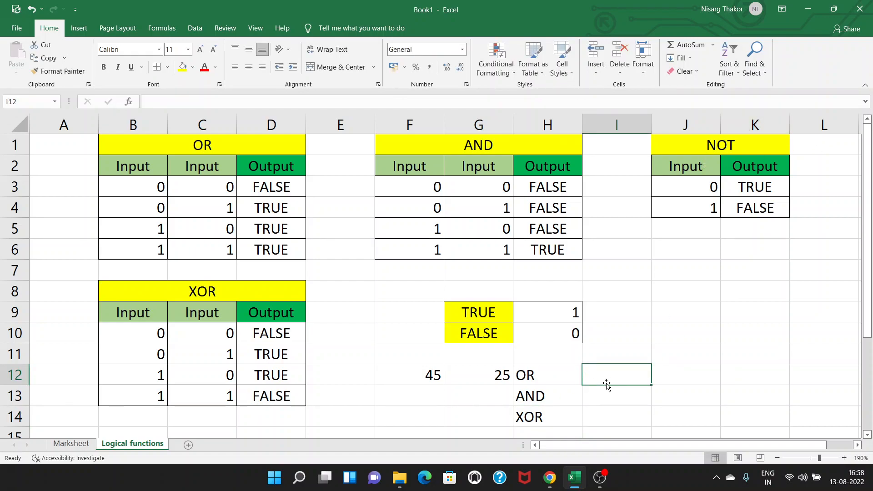
pyautogui.write('=')
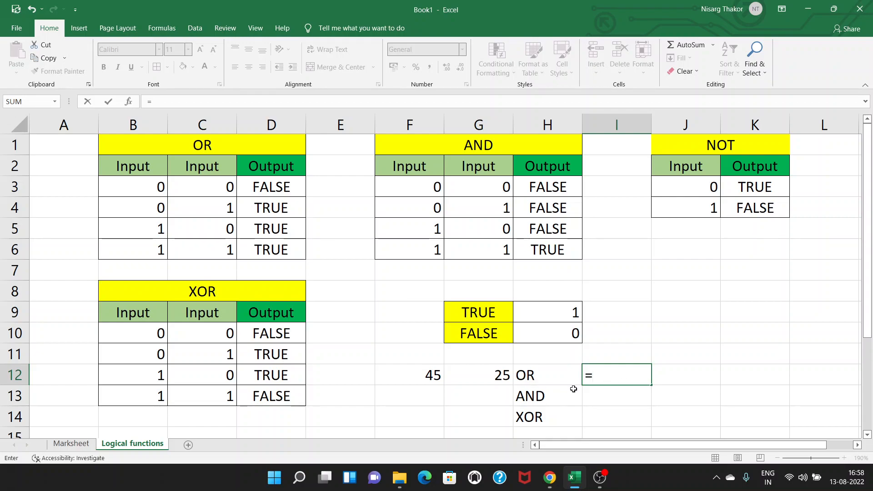
pyautogui.write('OR(')
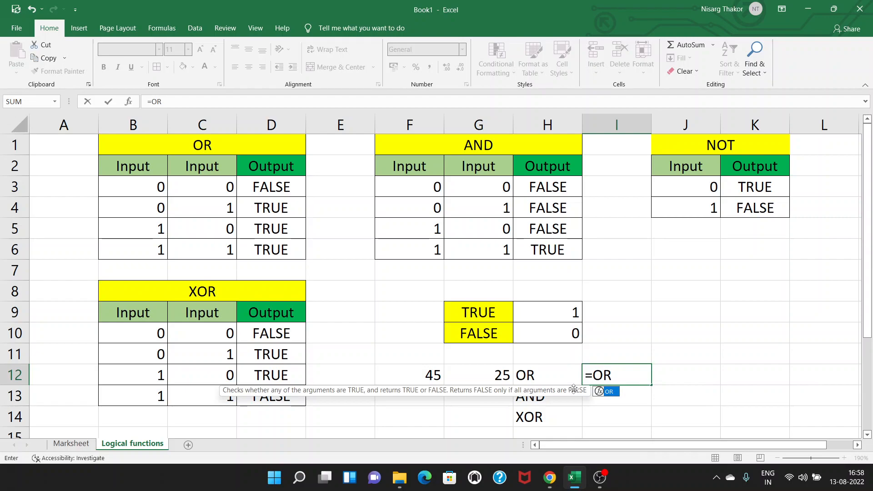
pyautogui.click(413, 375)
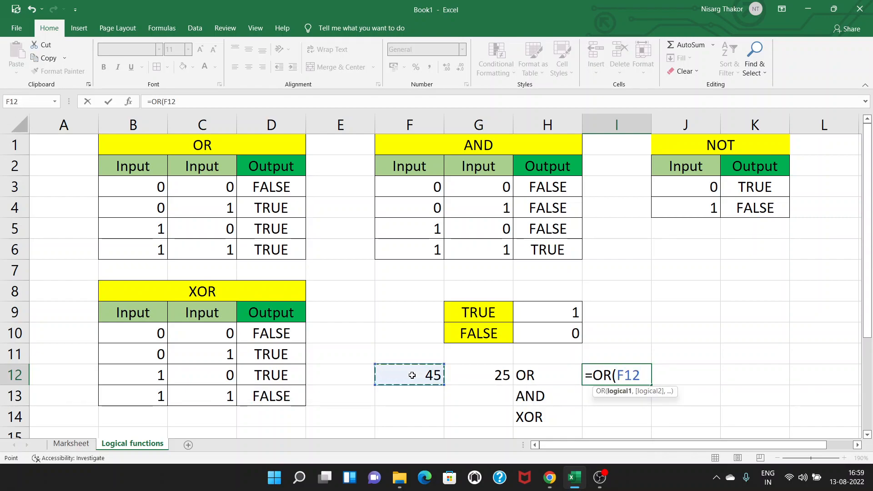
pyautogui.write('>=3')
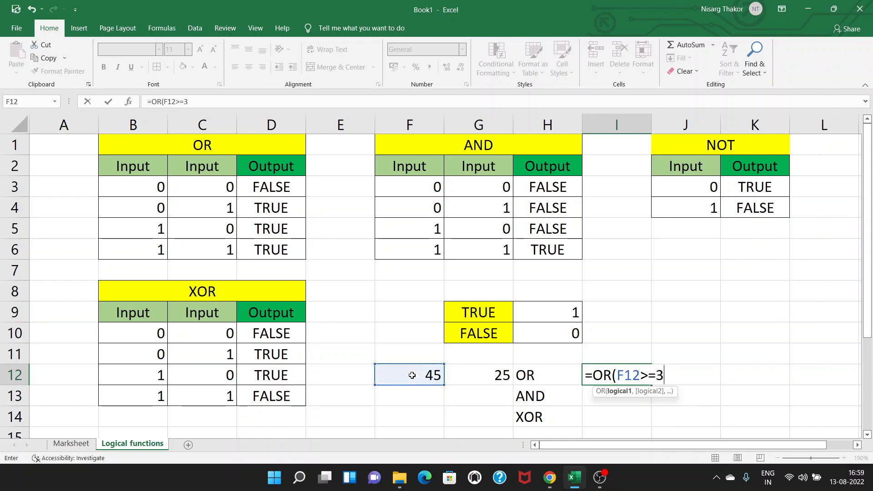
pyautogui.write('5,')
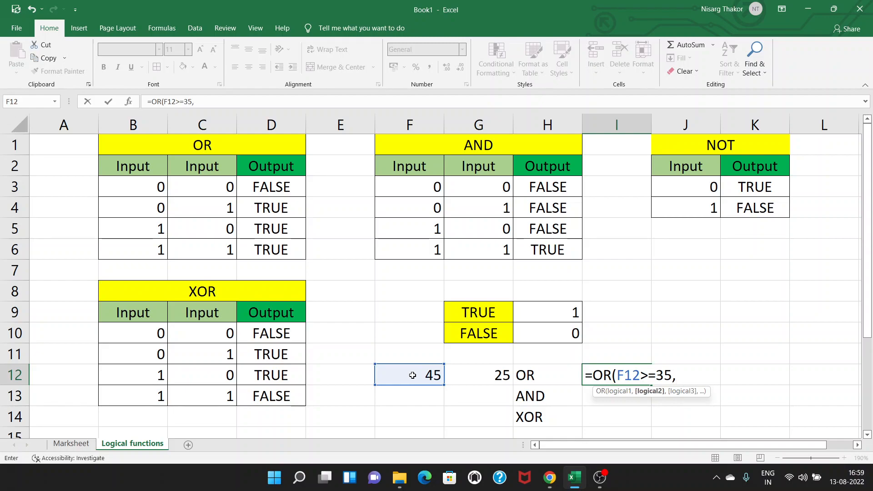
pyautogui.click(495, 376)
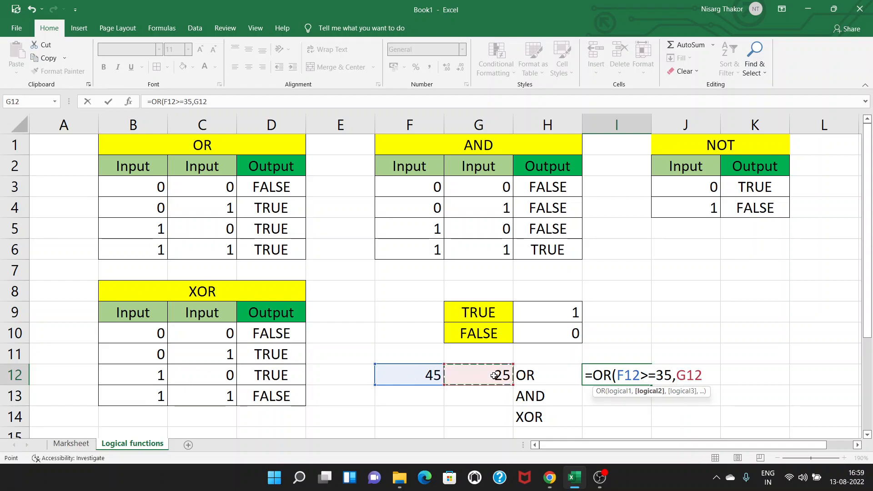
pyautogui.write('>=25)')
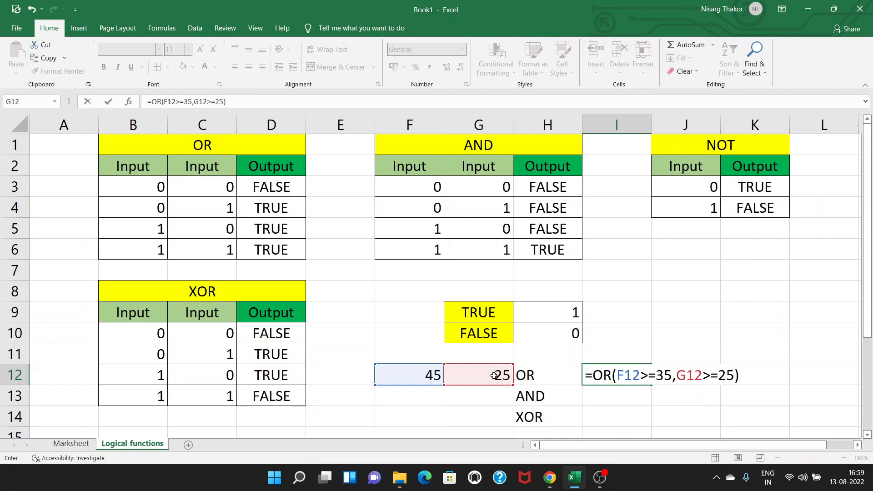
pyautogui.press('Return')
# Step: Edit the OR formula in I12 so its second condition reads G12>=35
pyautogui.click(618, 372)
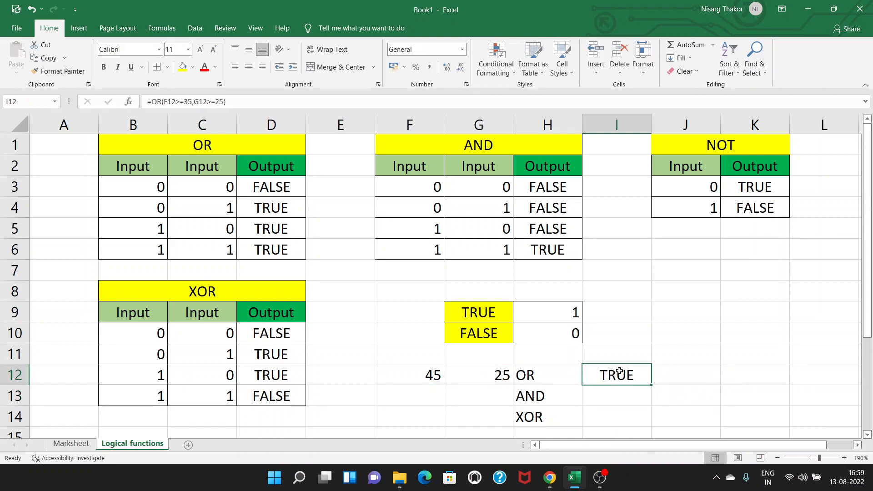
pyautogui.doubleClick(620, 371)
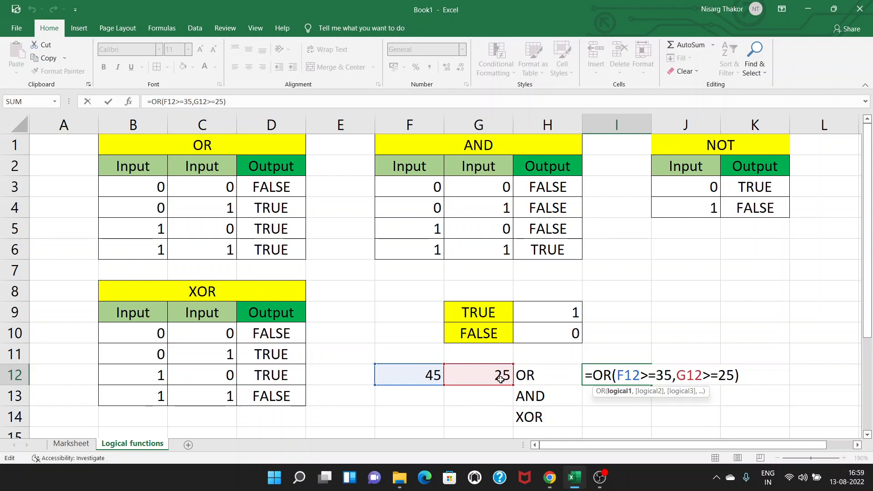
pyautogui.click(728, 376)
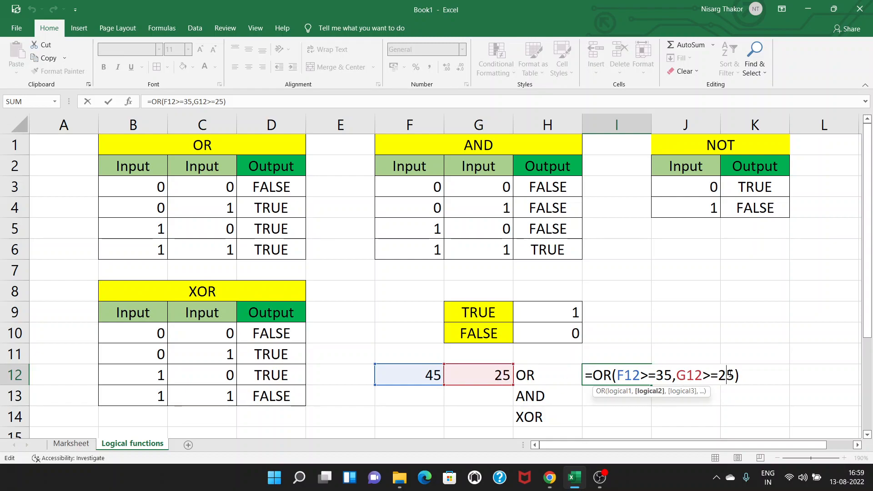
pyautogui.press('BackSpace')
pyautogui.write('3')
pyautogui.press('Return')
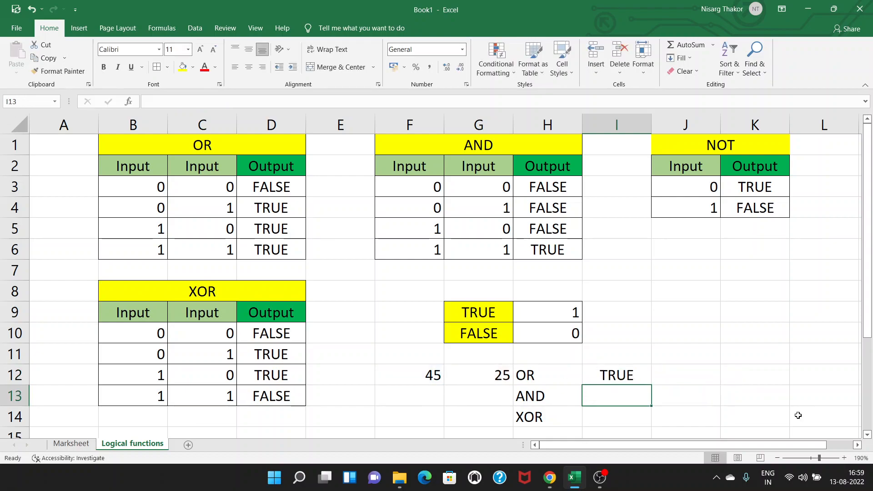
# Step: Set the test value in F12 to 32, reviewing the OR formula's conditions in I12 before and after the change
pyautogui.click(642, 378)
pyautogui.doubleClick(643, 378)
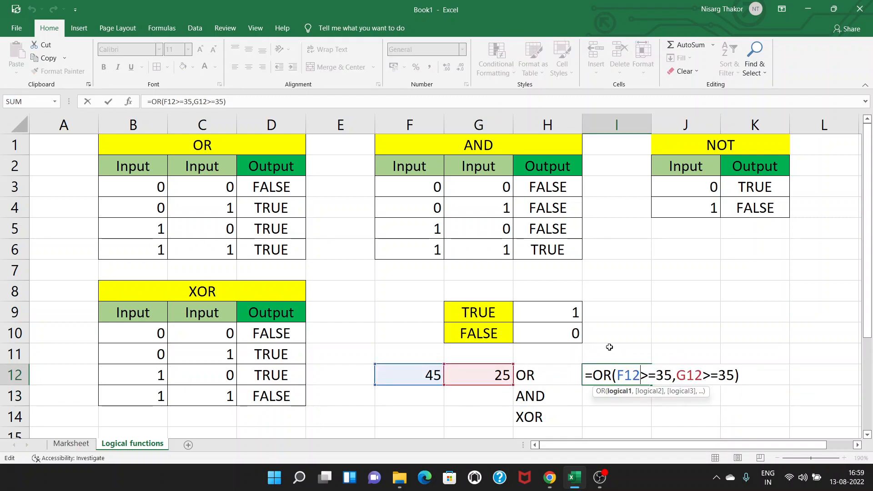
pyautogui.click(751, 375)
pyautogui.press('Return')
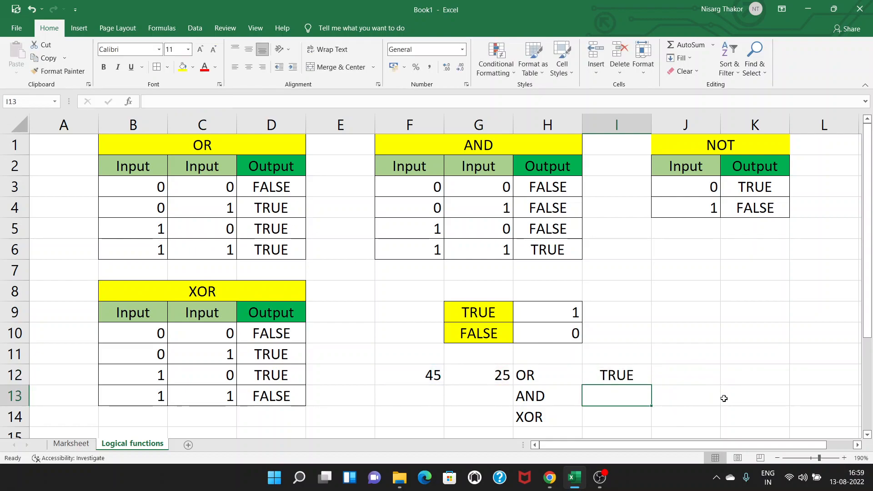
pyautogui.click(409, 369)
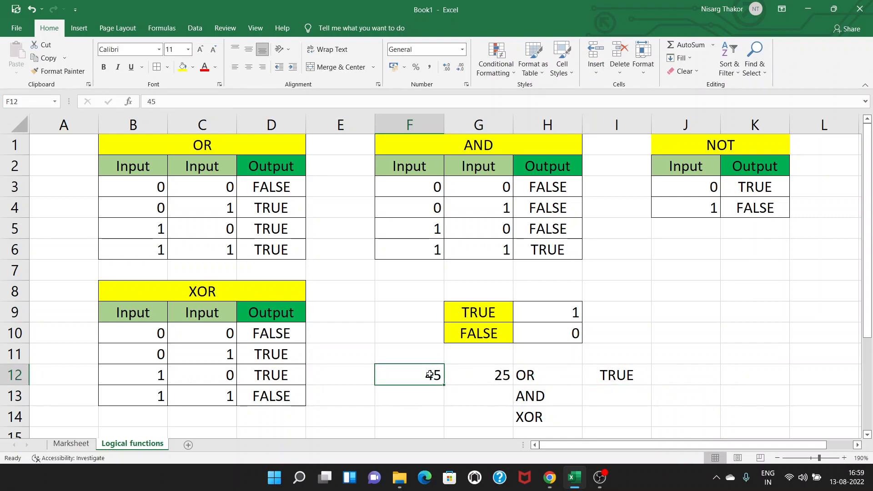
pyautogui.write('32')
pyautogui.press('Return')
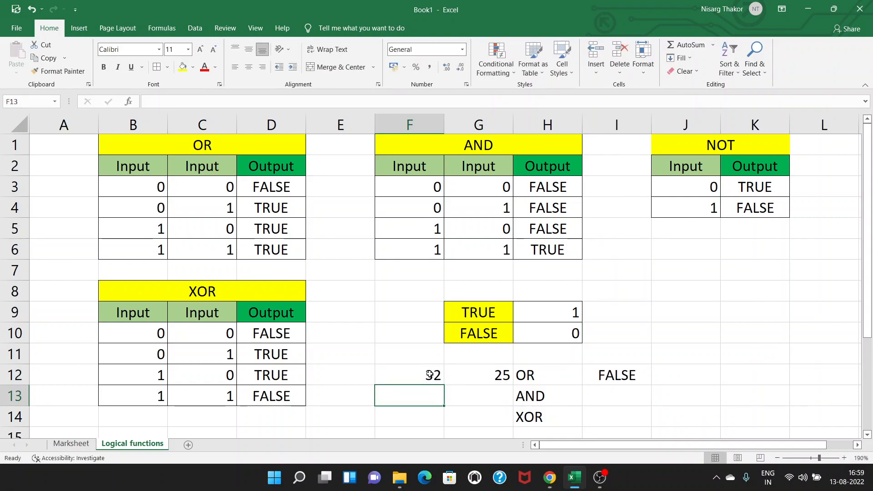
pyautogui.click(616, 372)
pyautogui.doubleClick(618, 374)
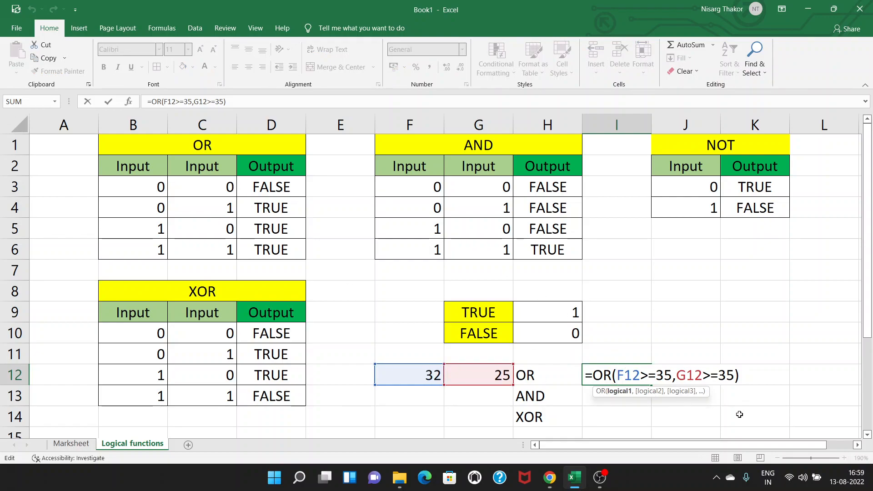
pyautogui.press('Return')
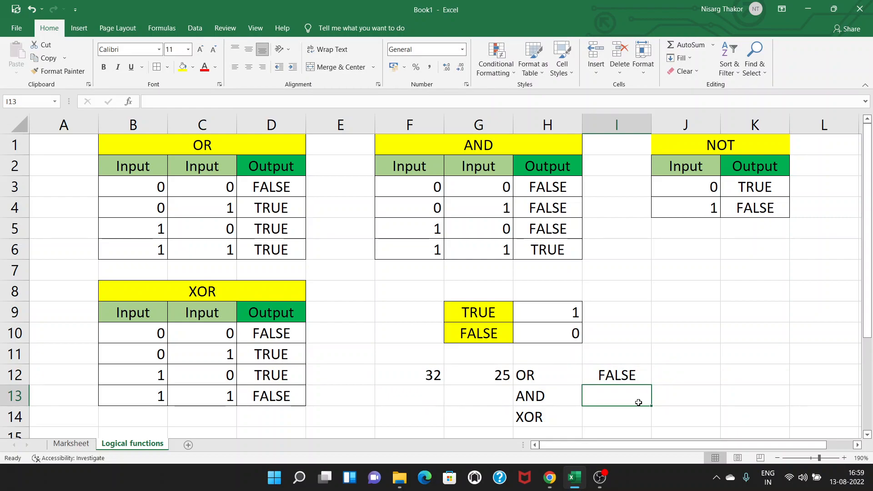
# Step: Enter the formula =AND(F12>=35,G12>=35) in I13 beside the AND label
pyautogui.write('=AND(')
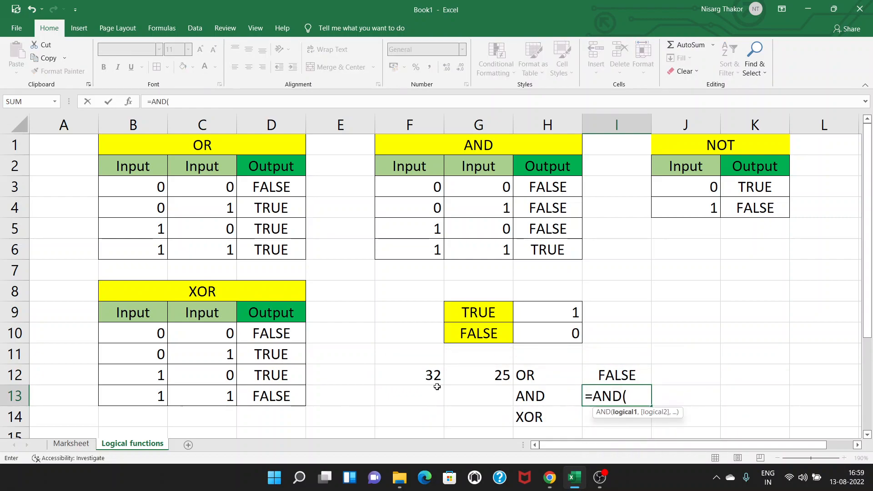
pyautogui.click(431, 378)
pyautogui.write('>=35,')
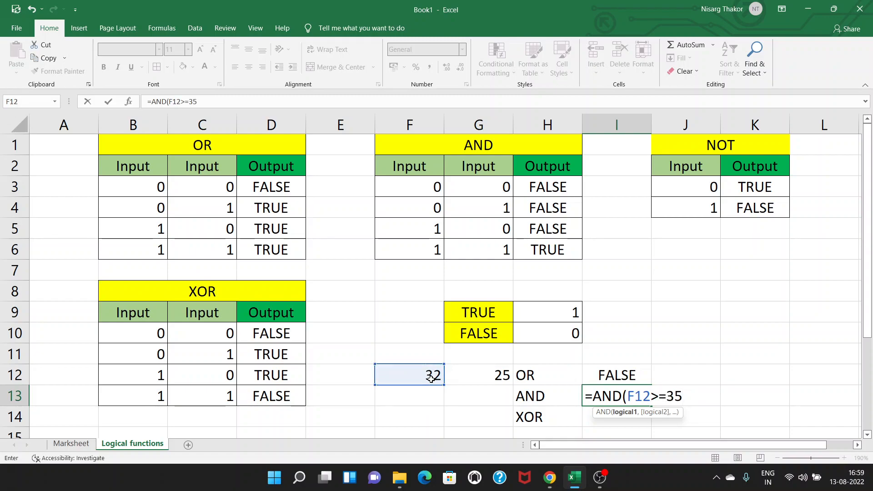
pyautogui.click(479, 380)
pyautogui.write('>=')
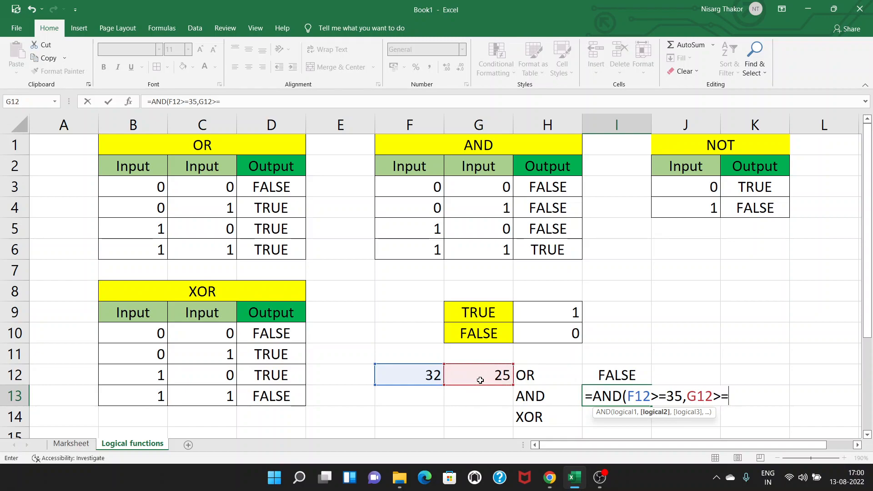
pyautogui.write('35)')
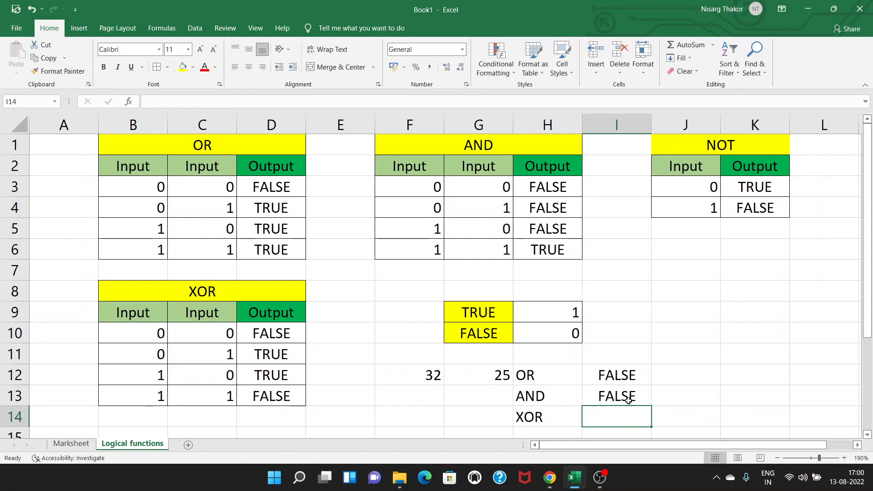
# Step: Set the test value in F12 to 45 and select the OR result in I12 to check it
pyautogui.click(430, 375)
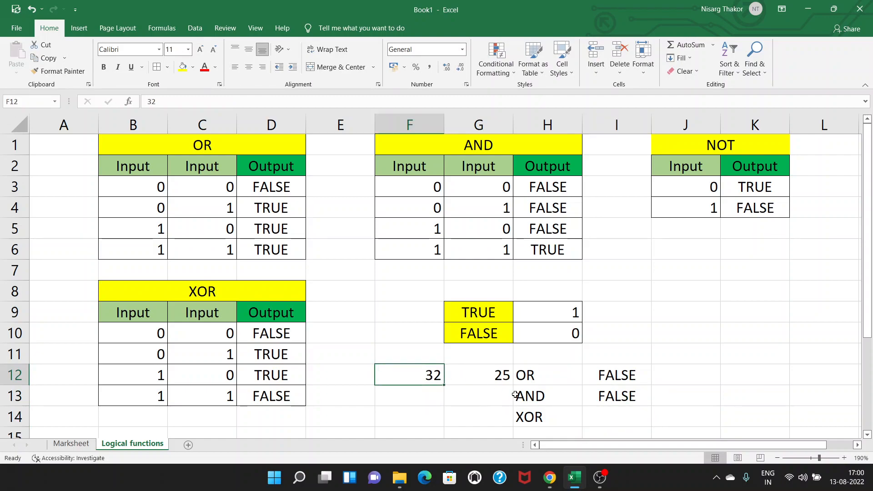
pyautogui.write('45')
pyautogui.press('Return')
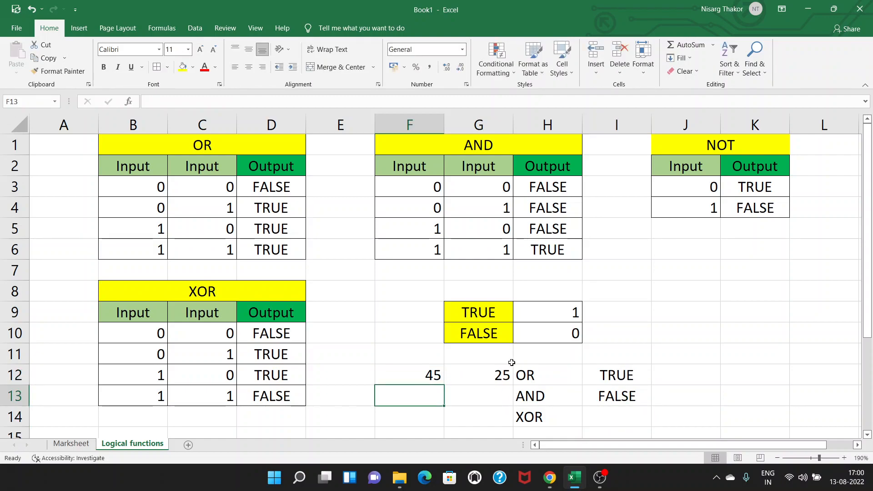
pyautogui.click(622, 381)
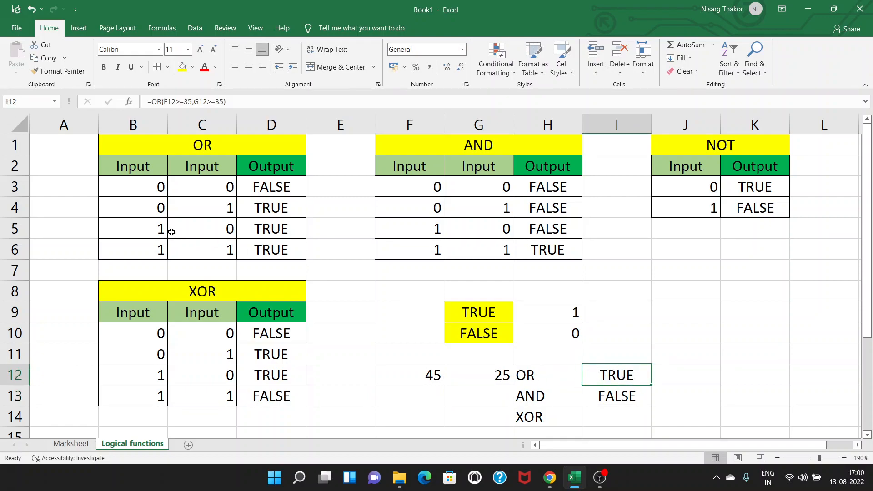
# Step: Review the AND formula's conditions in I13, and set the test value in G12 to 65 to recheck the results
pyautogui.click(616, 396)
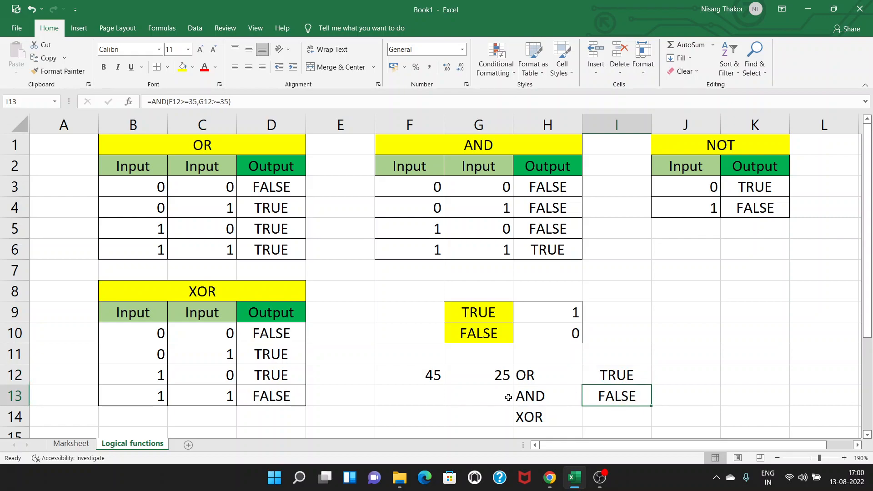
pyautogui.doubleClick(624, 399)
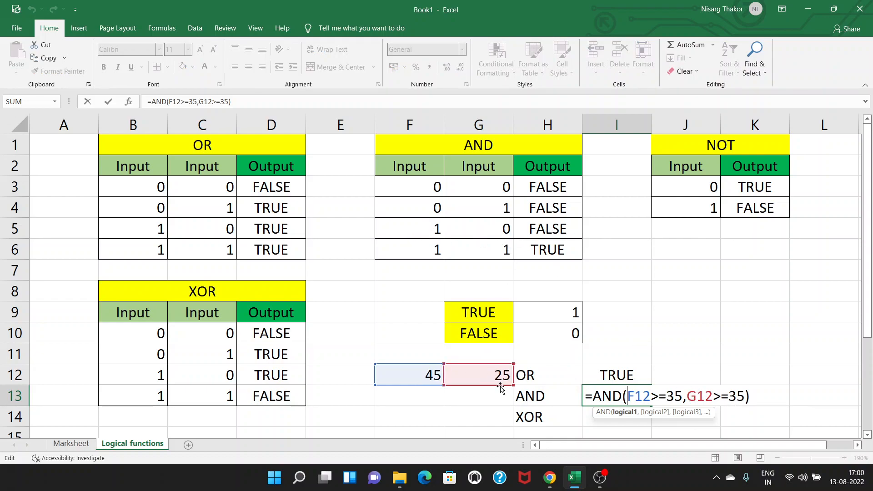
pyautogui.hotkey('ctrl', 'Return')
pyautogui.click(492, 373)
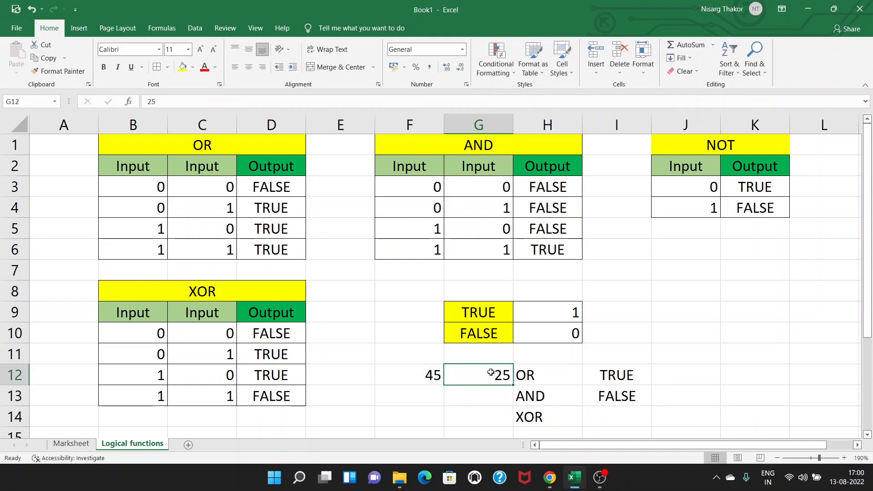
pyautogui.write('65')
pyautogui.press('Return')
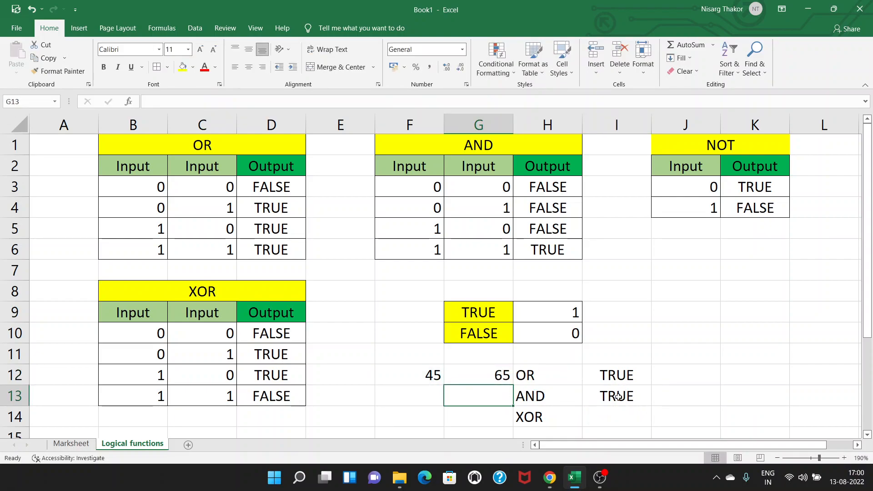
pyautogui.click(620, 378)
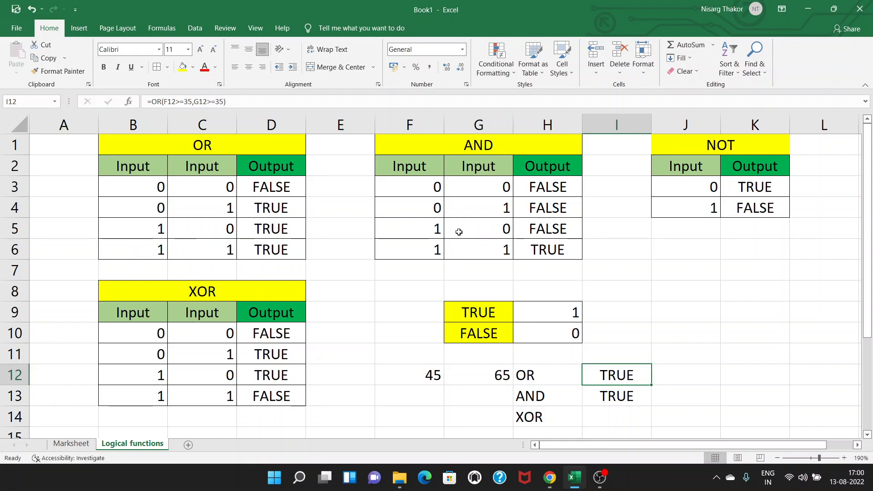
# Step: Enter the formula =XOR(F12>=35,G12>=35) in I14 beside the XOR label and select its result
pyautogui.click(615, 417)
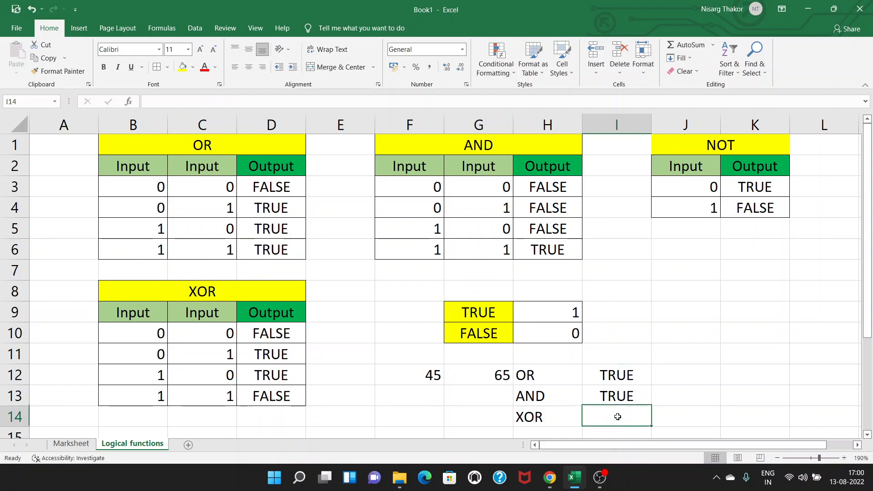
pyautogui.write('=OE')
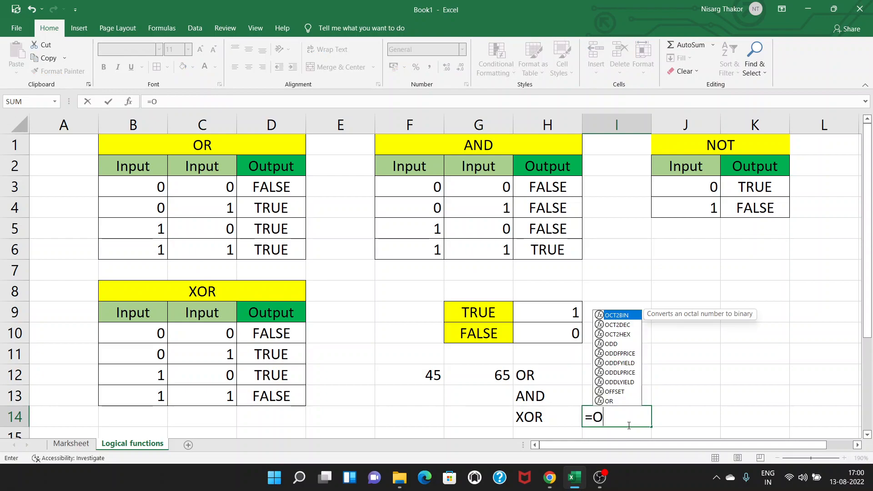
pyautogui.press('BackSpace')
pyautogui.press('BackSpace')
pyautogui.write('XOR(')
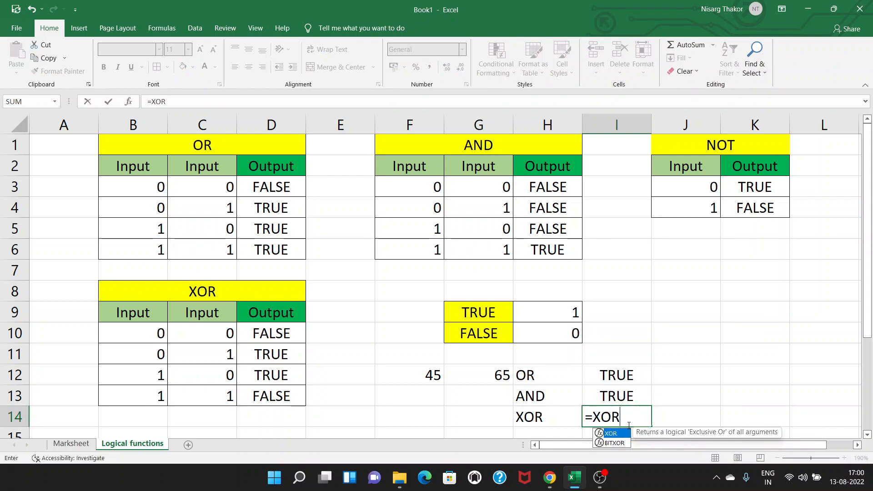
pyautogui.click(427, 373)
pyautogui.write('>=35,')
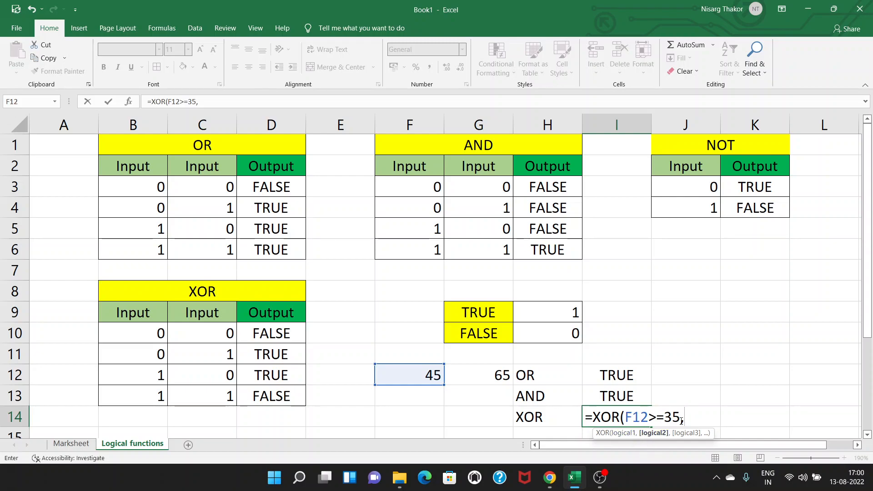
pyautogui.click(500, 375)
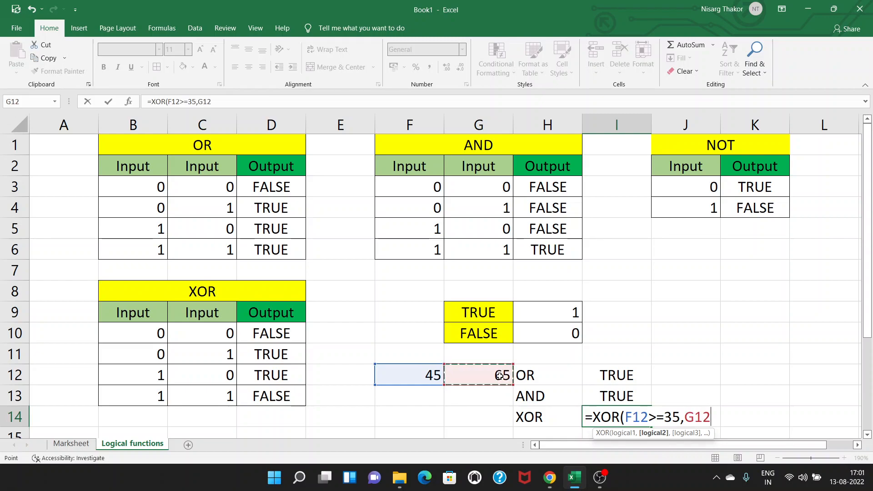
pyautogui.write('>=35')
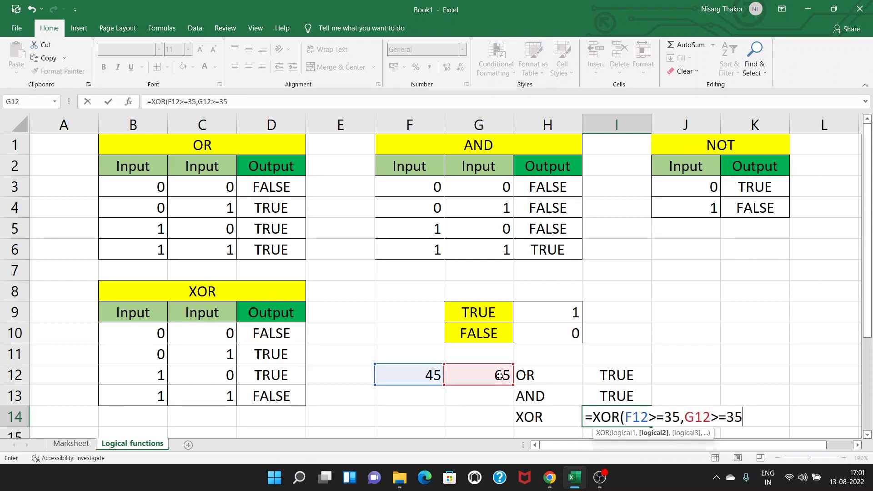
pyautogui.write(')')
pyautogui.press('Return')
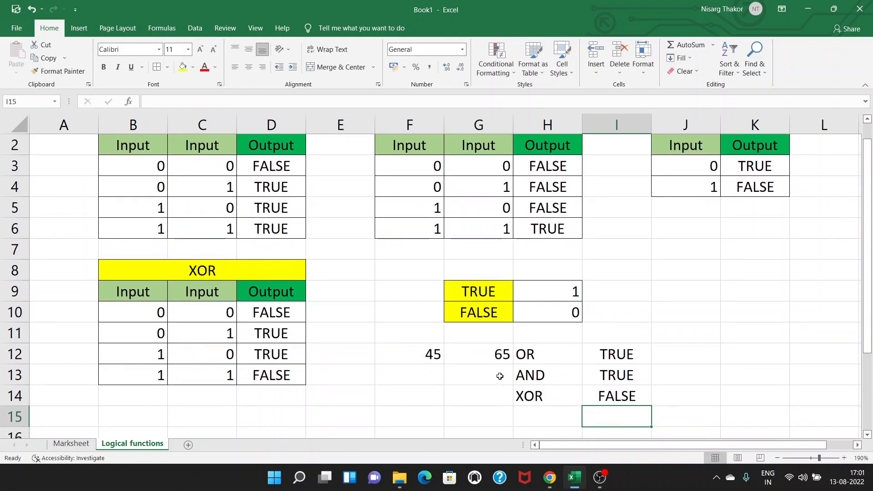
pyautogui.click(587, 398)
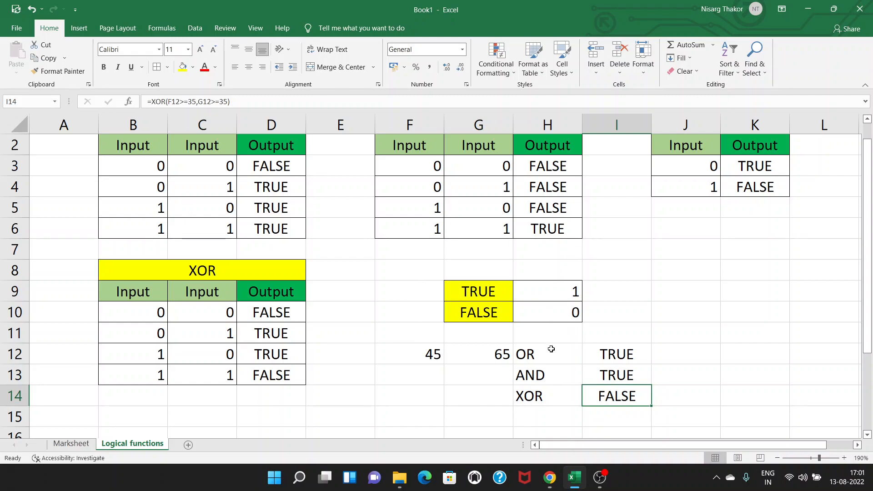
# Step: Set the test value in F12 to 25 and check the OR, AND and XOR results, comparing with the XOR truth table
pyautogui.click(438, 344)
pyautogui.write('25')
pyautogui.press('Return')
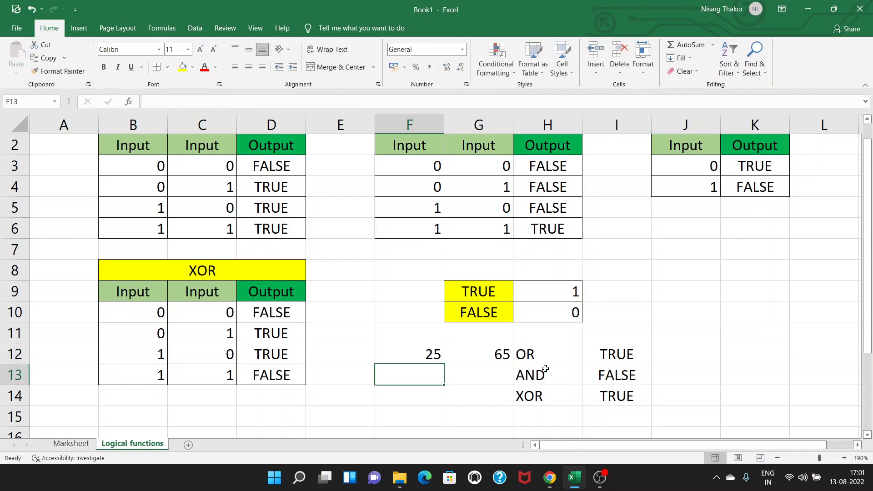
pyautogui.click(561, 357)
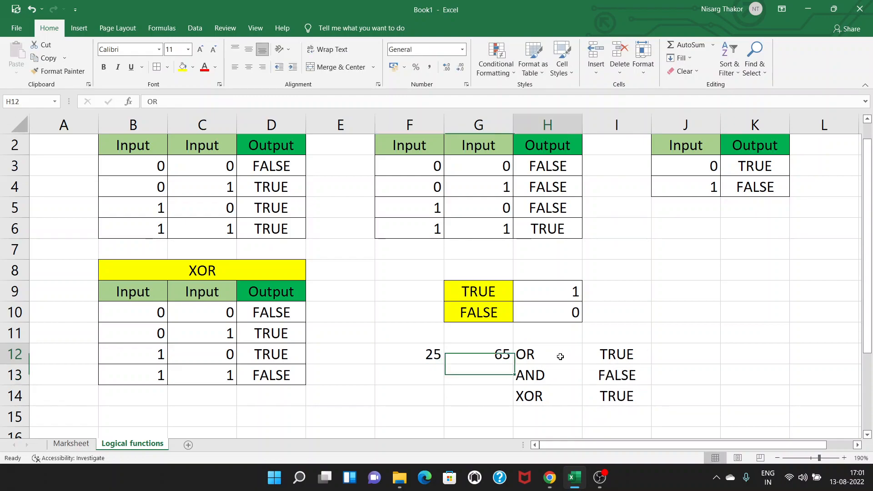
pyautogui.click(618, 357)
pyautogui.click(536, 381)
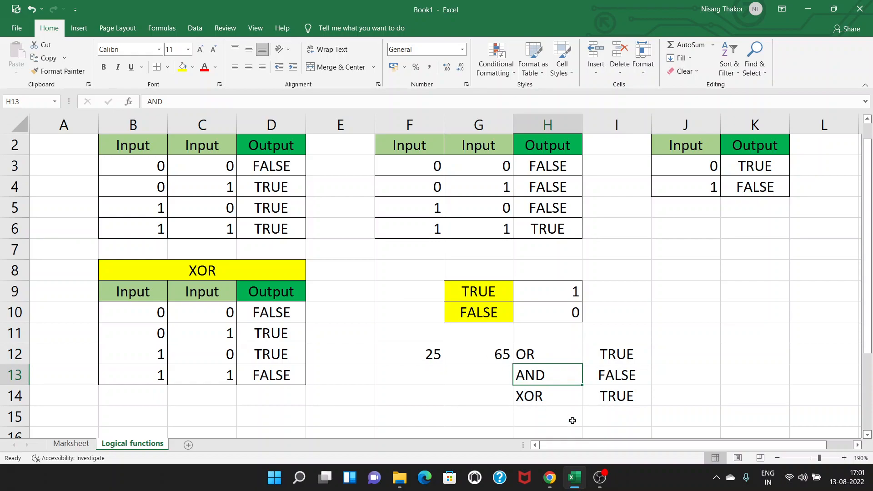
pyautogui.click(560, 403)
pyautogui.click(606, 395)
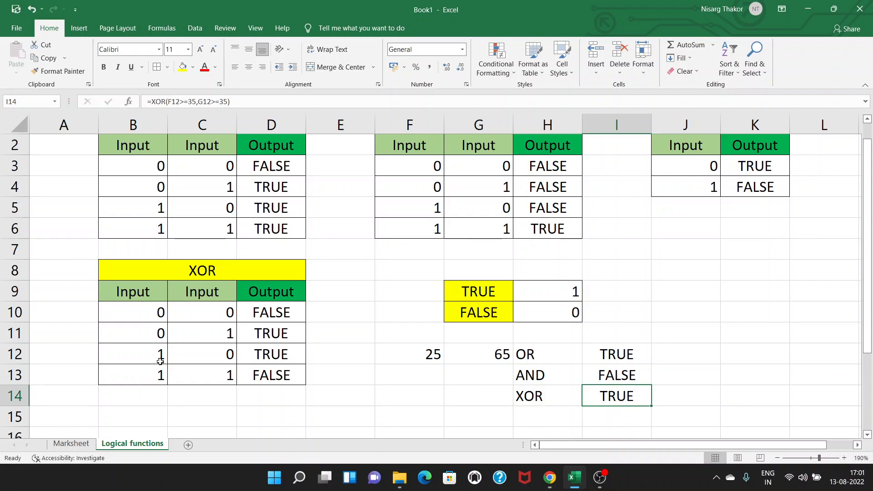
pyautogui.click(256, 336)
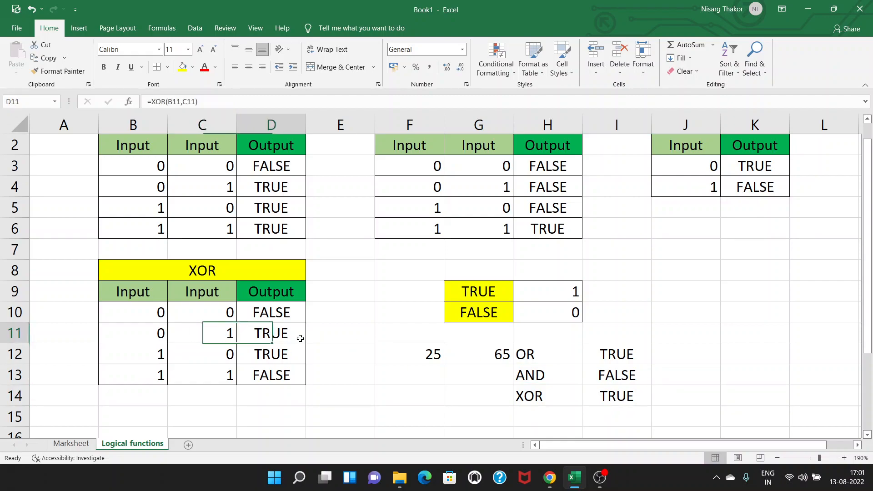
# Step: Set the test value in G12 to 32 and select the XOR result in I14 to check it
pyautogui.click(434, 353)
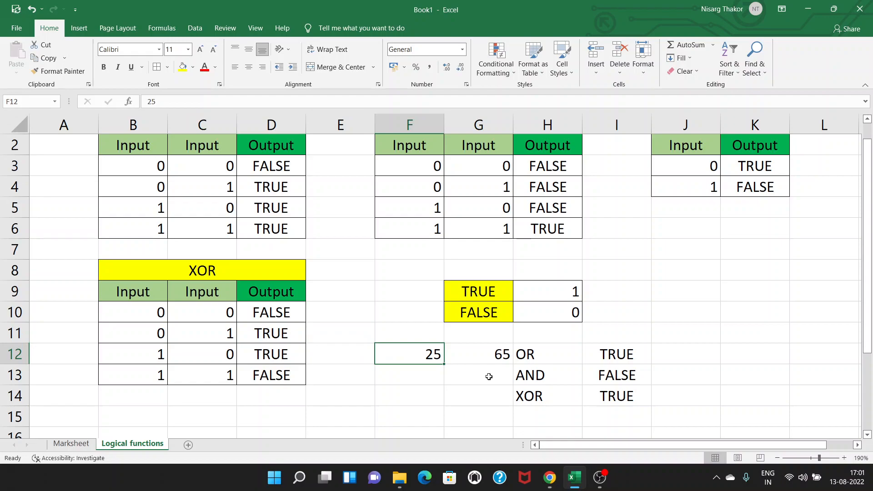
pyautogui.press('Right')
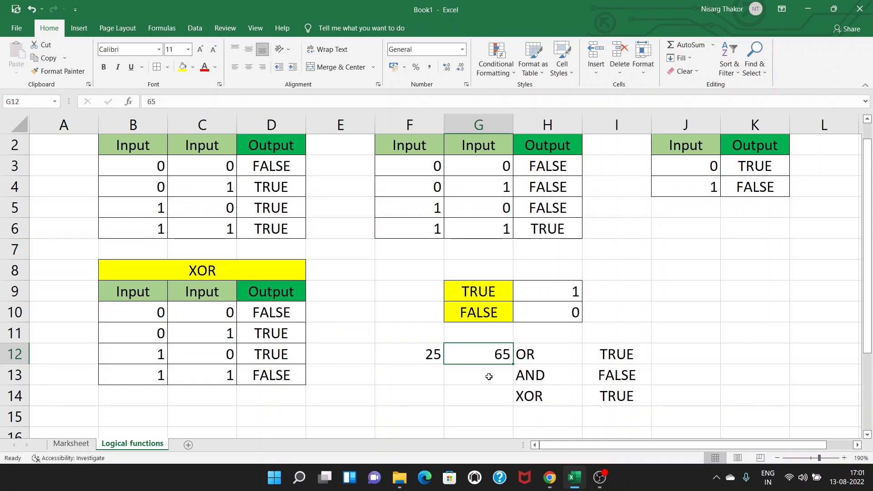
pyautogui.write('32')
pyautogui.press('Return')
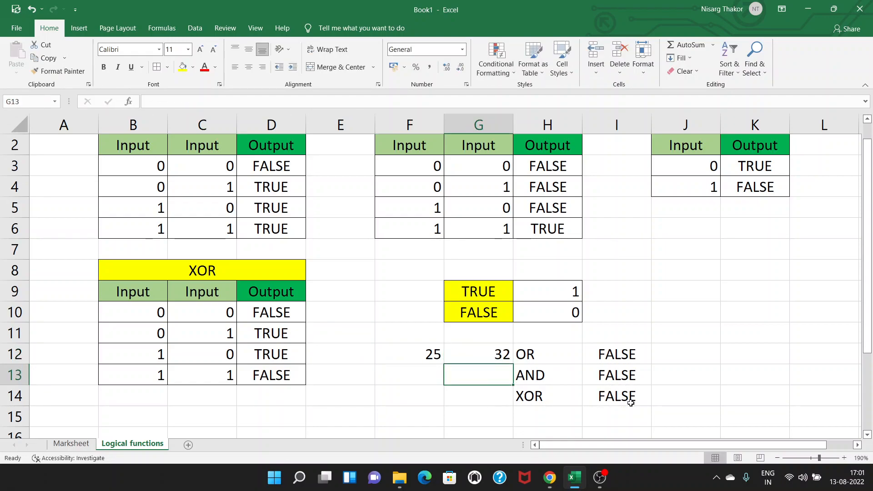
pyautogui.click(632, 398)
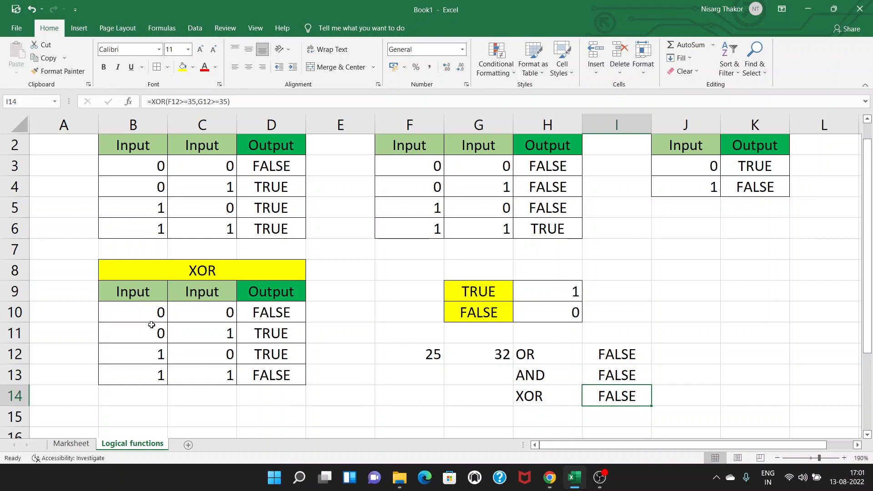